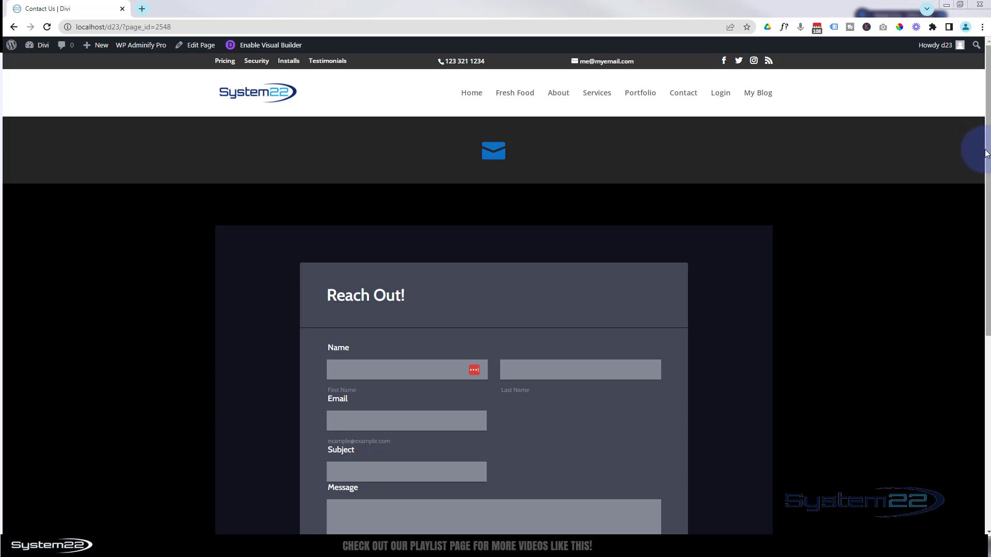
# Start a new blank Classic Form from scratch in Jotform
pyautogui.moveTo(988, 163); pyautogui.dragTo(989, 259)
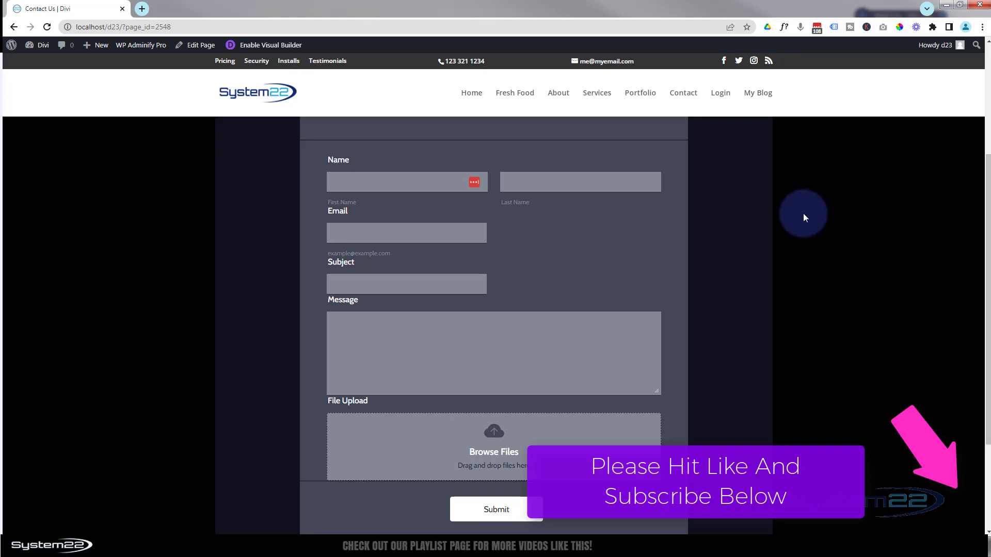
pyautogui.scroll(3, 803, 212)
pyautogui.scroll(-4, 803, 212)
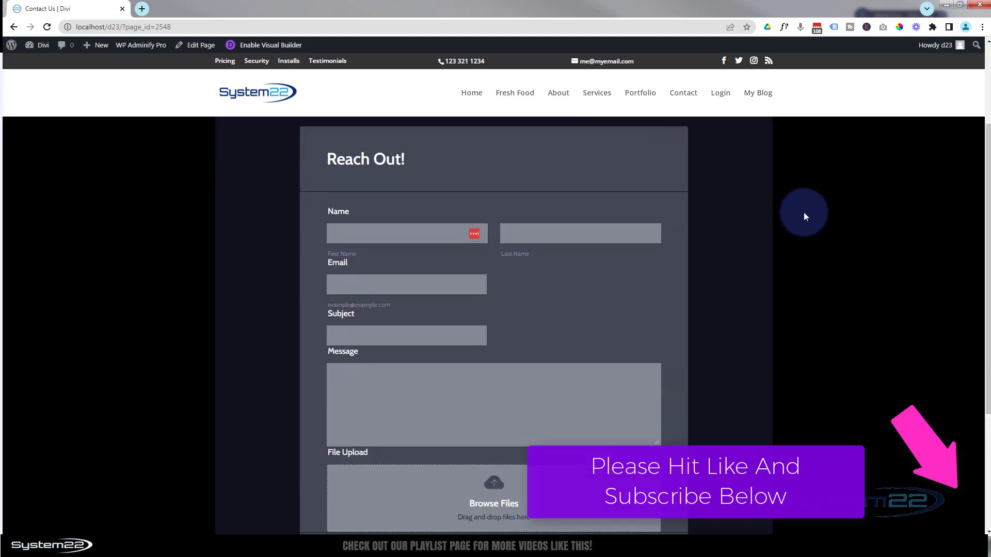
pyautogui.scroll(-2, 804, 213)
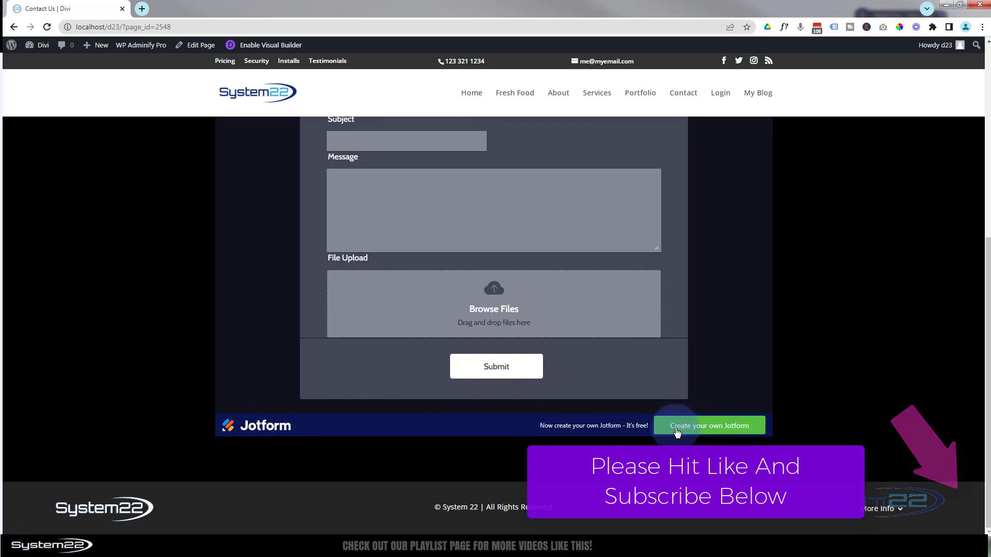
pyautogui.click(707, 430)
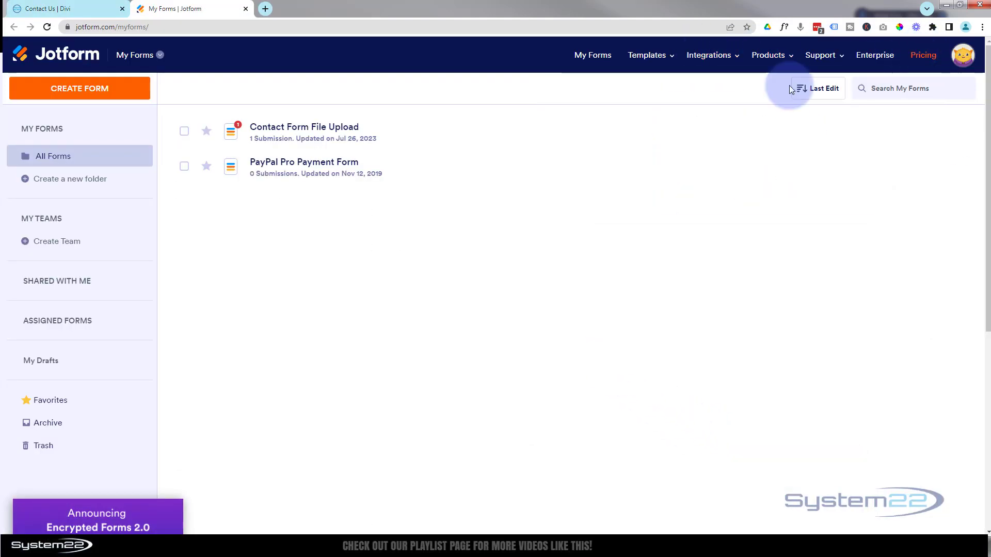
pyautogui.click(80, 90)
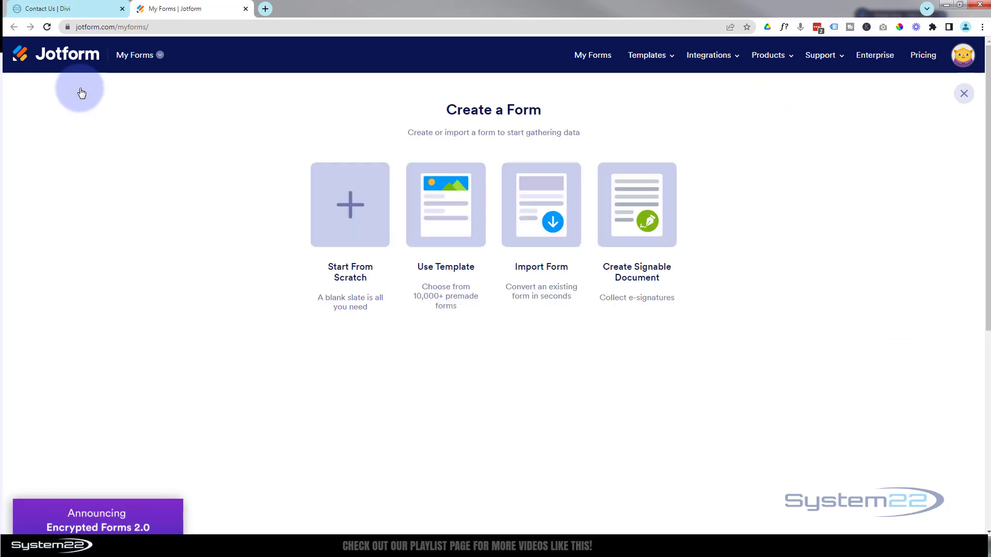
pyautogui.click(359, 206)
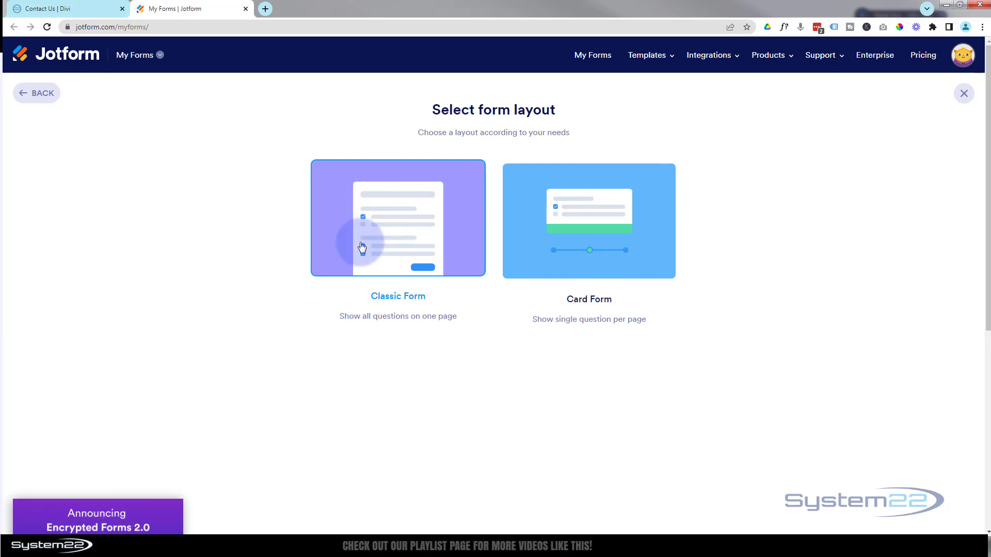
pyautogui.click(401, 237)
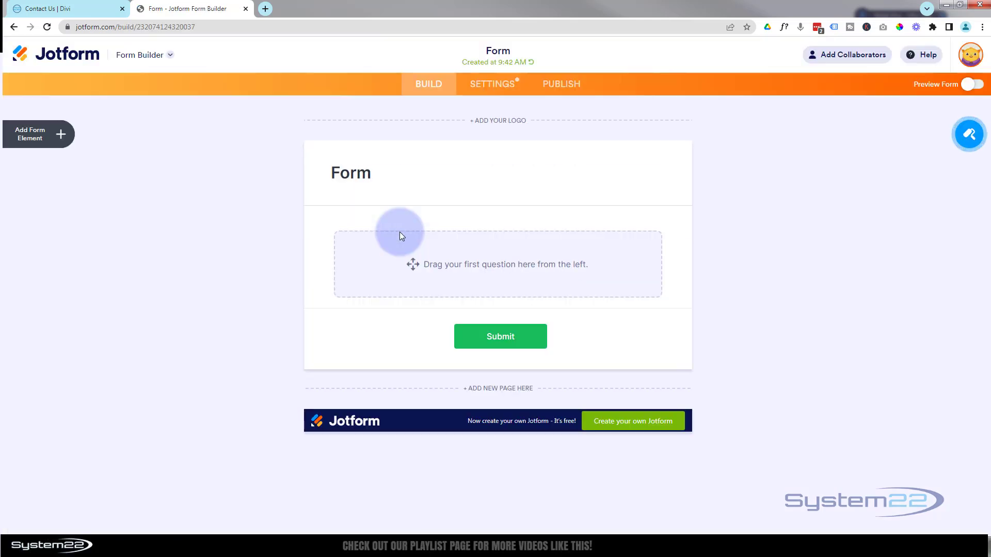
# Replace the default form heading with 'Reach Out Today!'
pyautogui.moveTo(332, 172); pyautogui.dragTo(388, 175)
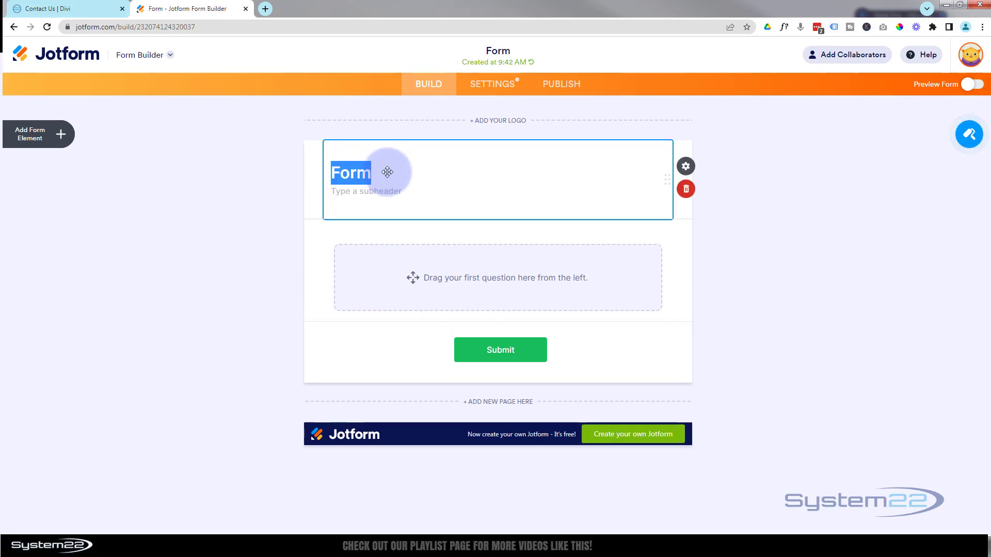
pyautogui.write('Reach Out')
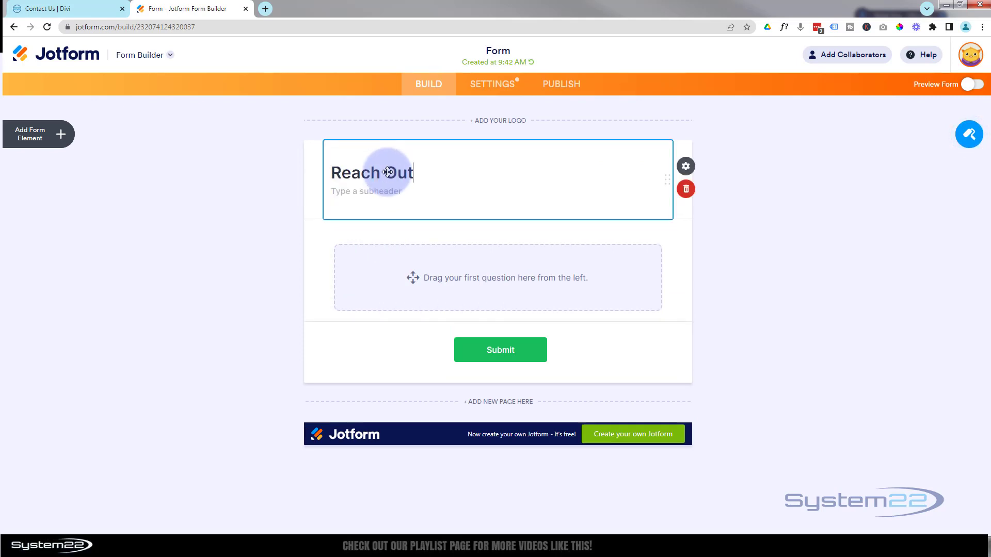
pyautogui.write(' Today!')
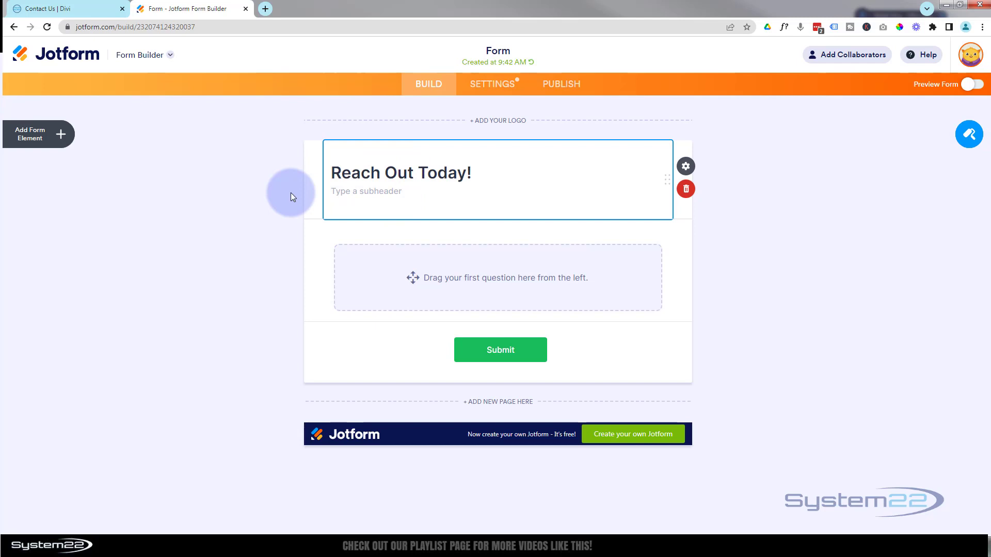
pyautogui.click(291, 193)
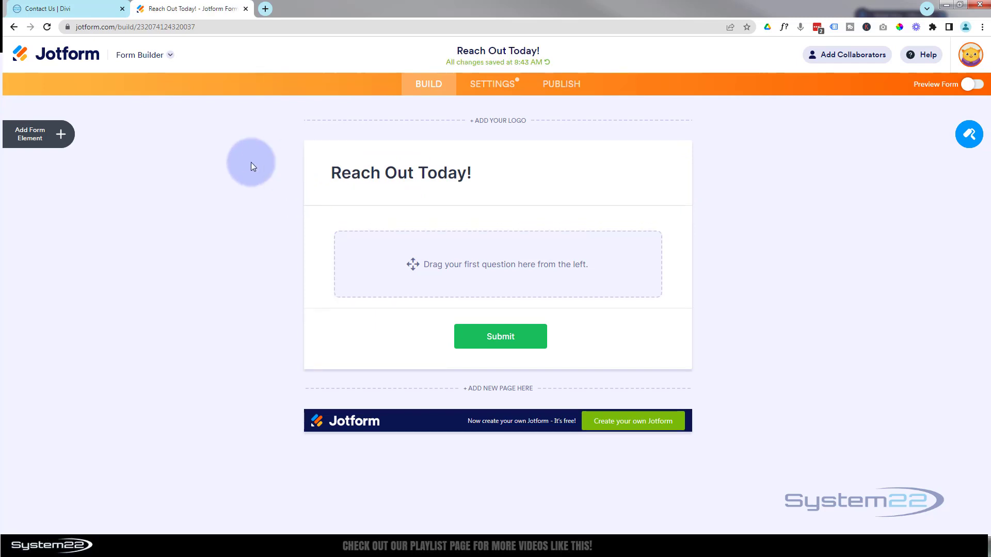
pyautogui.click(61, 138)
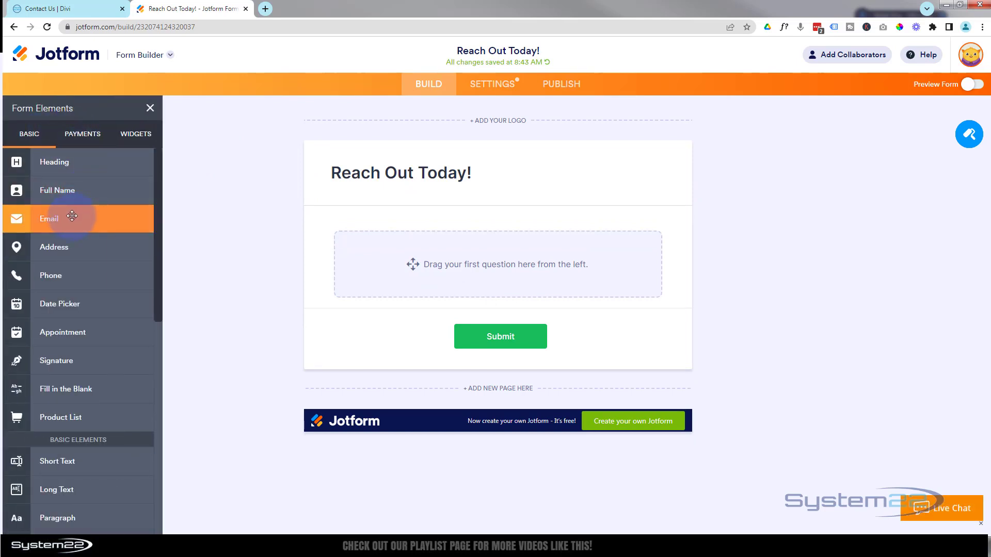
# Drag an Email field onto the form and bring up its properties
pyautogui.moveTo(69, 217); pyautogui.dragTo(485, 231)
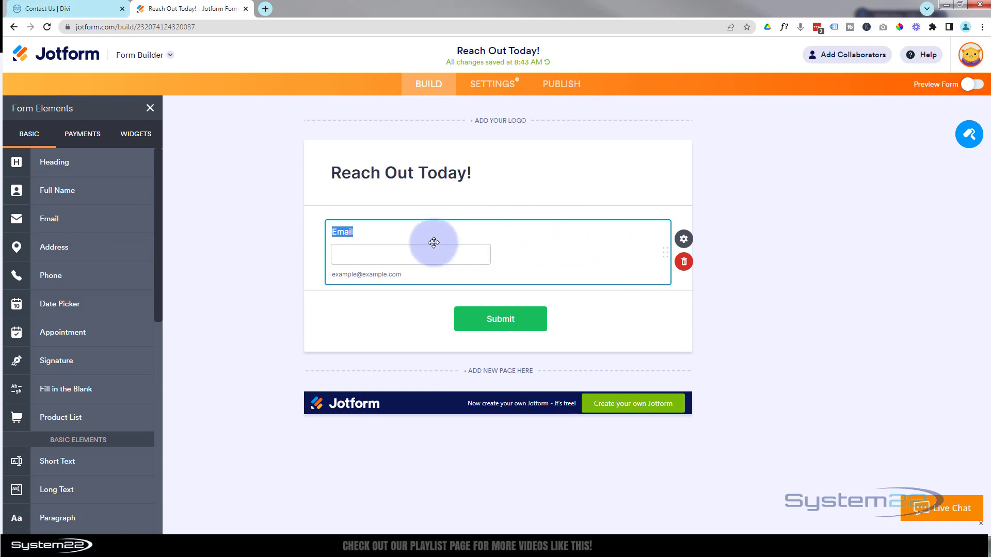
pyautogui.click(684, 239)
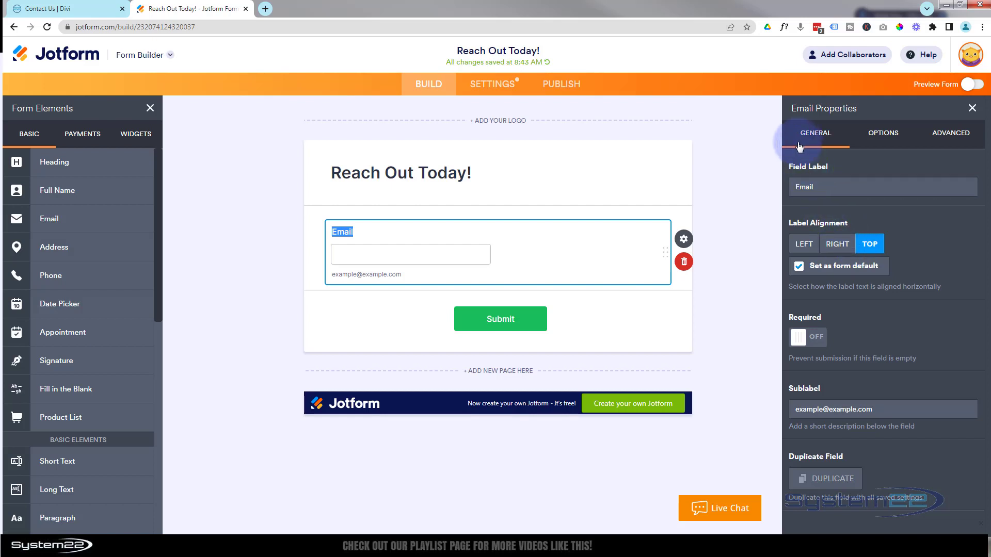
pyautogui.click(884, 133)
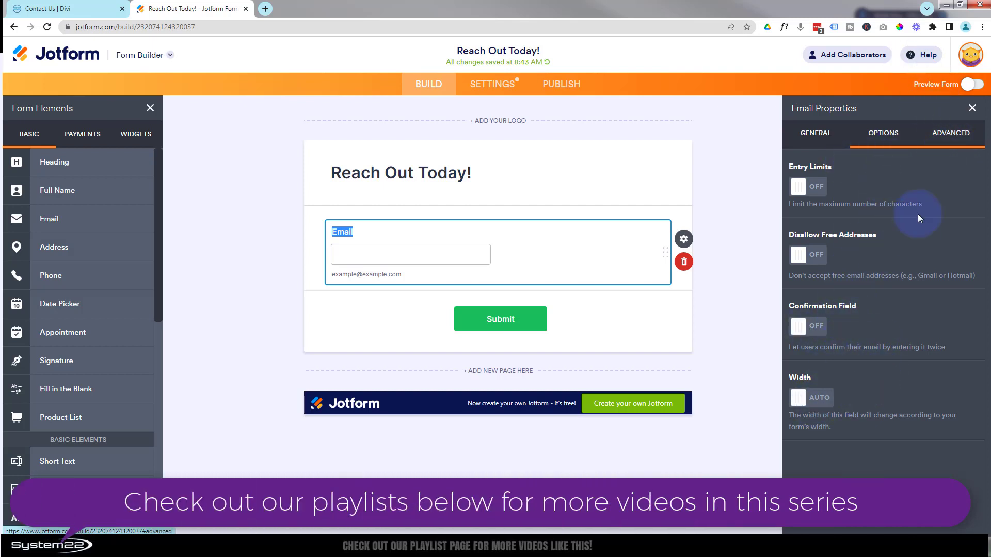
# Enter 'Email' as the field's Advanced placeholder, then delete it again
pyautogui.click(953, 135)
pyautogui.click(844, 184)
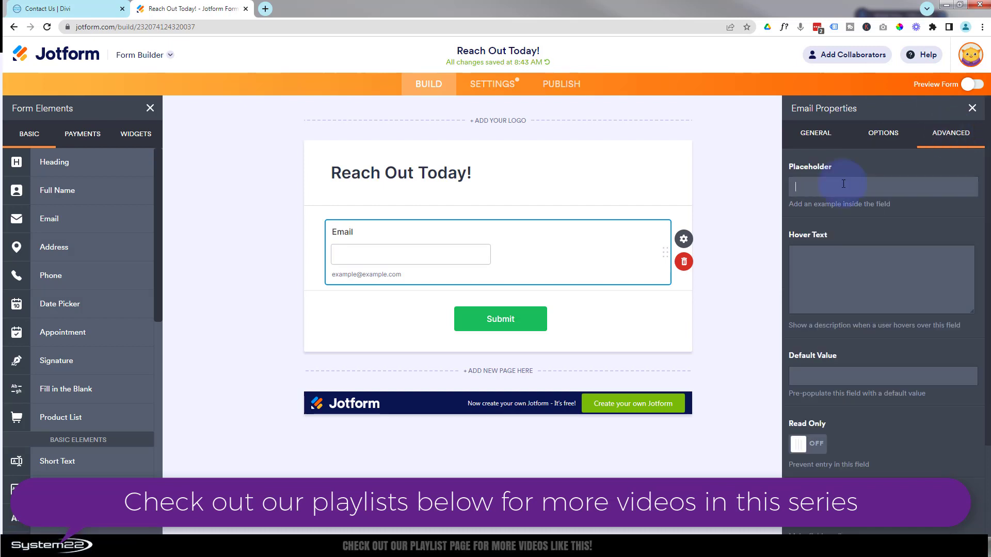
pyautogui.write('Email')
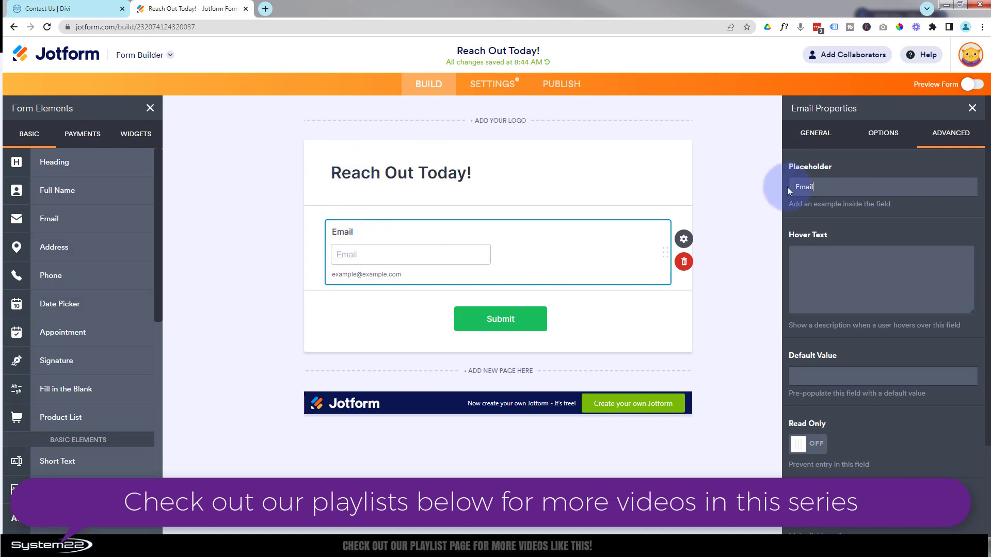
pyautogui.moveTo(834, 185); pyautogui.dragTo(787, 191)
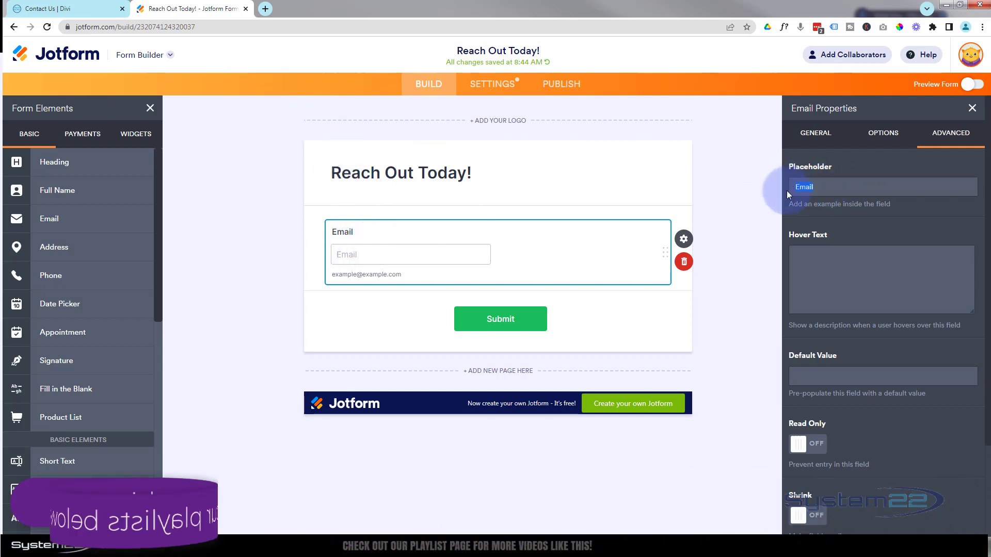
pyautogui.press('BackSpace')
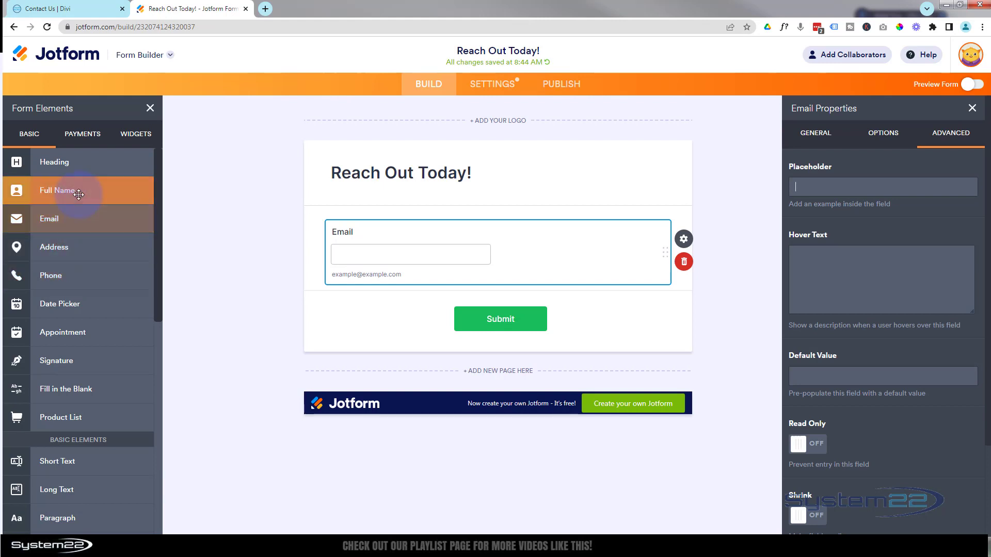
# Add a Full Name field, a Short Text field labelled 'Subject', and a Long Text question below Email
pyautogui.moveTo(66, 190); pyautogui.dragTo(563, 323)
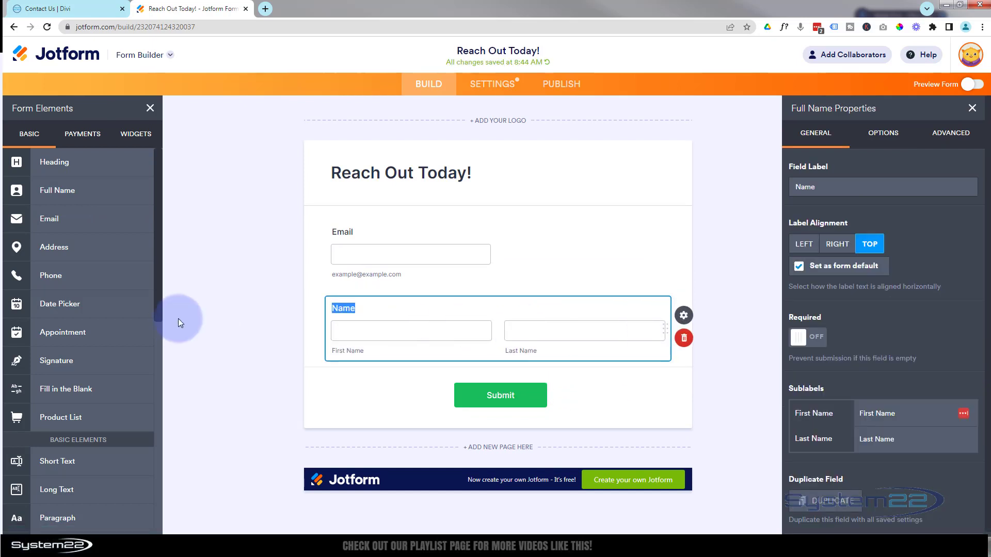
pyautogui.moveTo(156, 313); pyautogui.dragTo(160, 380)
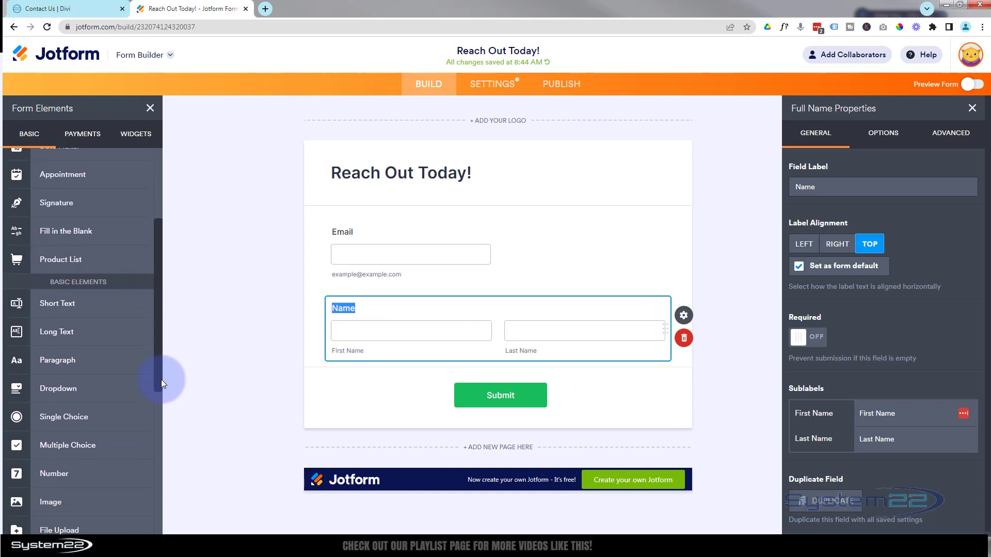
pyautogui.moveTo(101, 311); pyautogui.dragTo(478, 408)
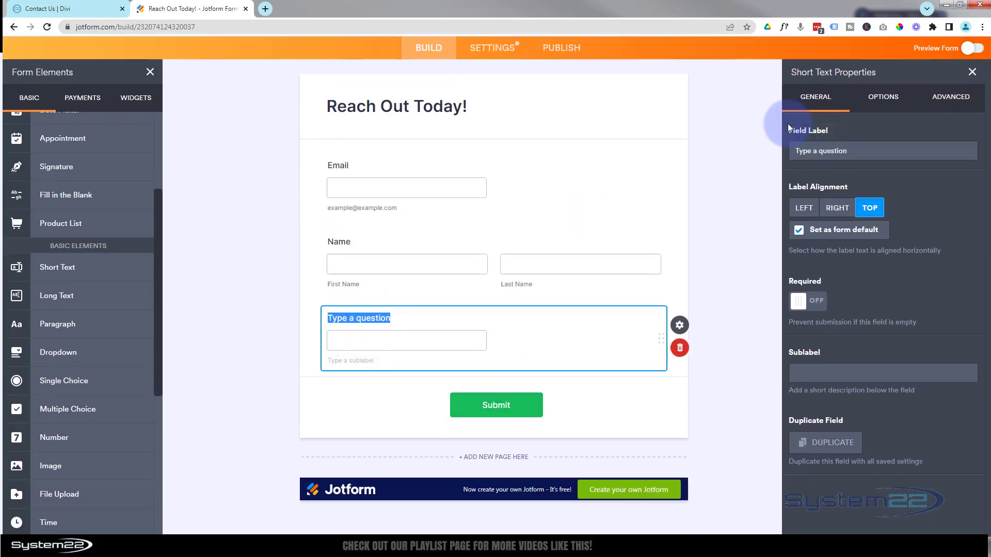
pyautogui.moveTo(863, 150); pyautogui.dragTo(788, 149)
pyautogui.write('Sub')
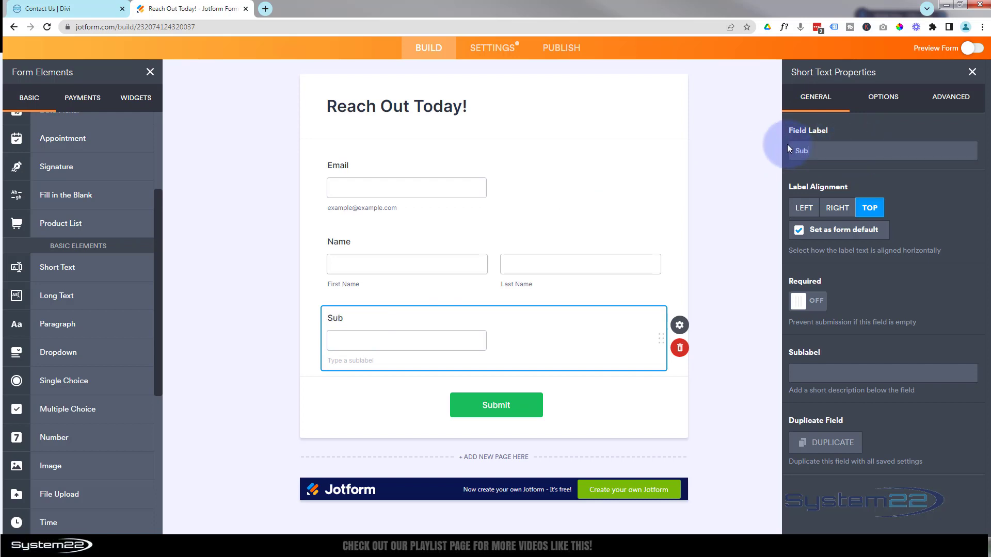
pyautogui.write('ject')
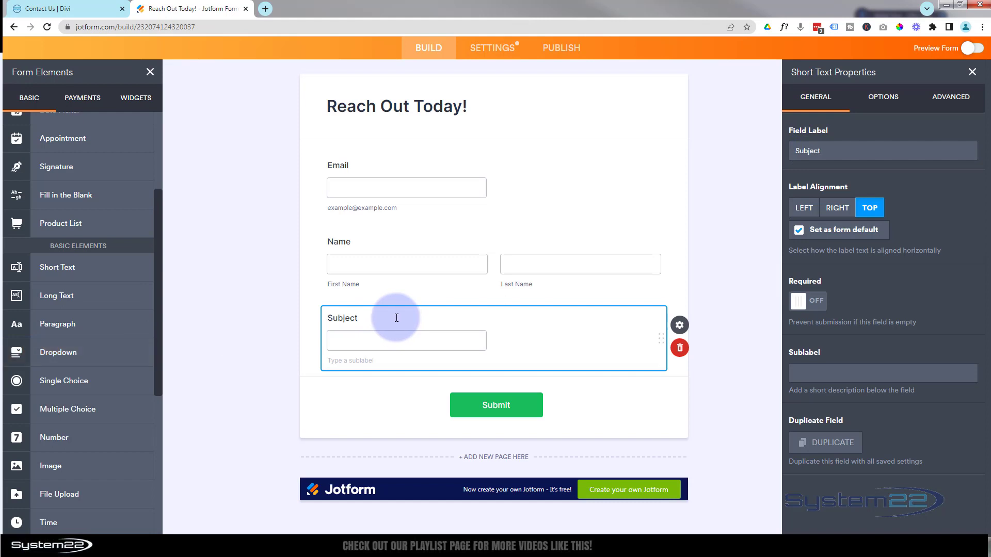
pyautogui.moveTo(147, 295); pyautogui.dragTo(419, 399)
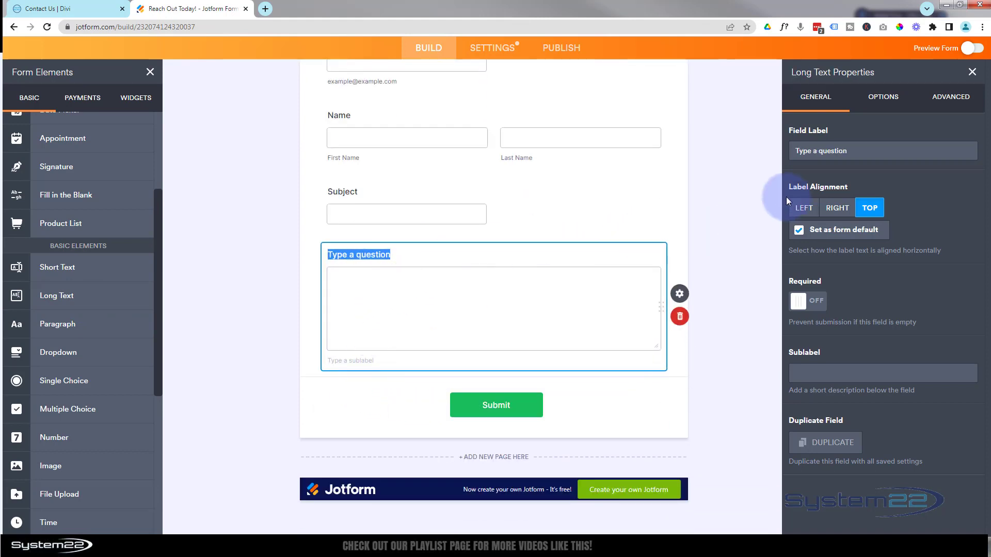
# Relabel the Long Text question from 'Type a question' to 'Message'
pyautogui.click(849, 150)
pyautogui.moveTo(846, 151); pyautogui.dragTo(774, 151)
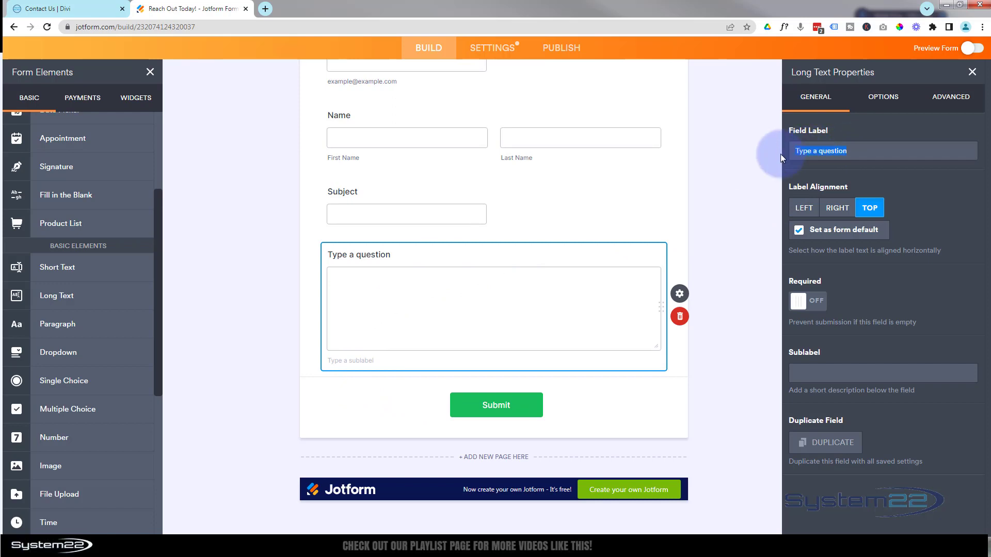
pyautogui.write('Message')
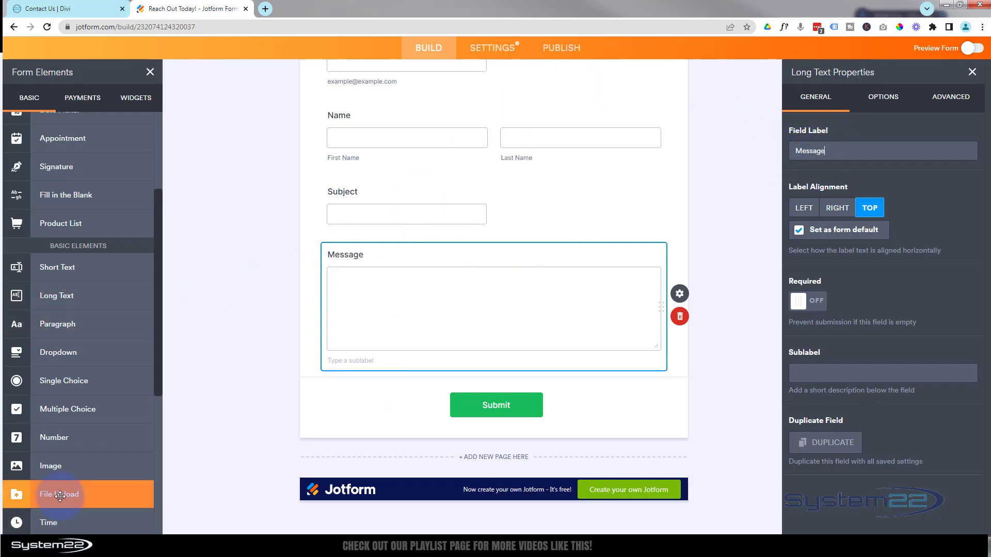
# Add a File Upload field below the Message field, above Submit
pyautogui.moveTo(58, 502); pyautogui.dragTo(492, 414)
pyautogui.scroll(-3, 152, 444)
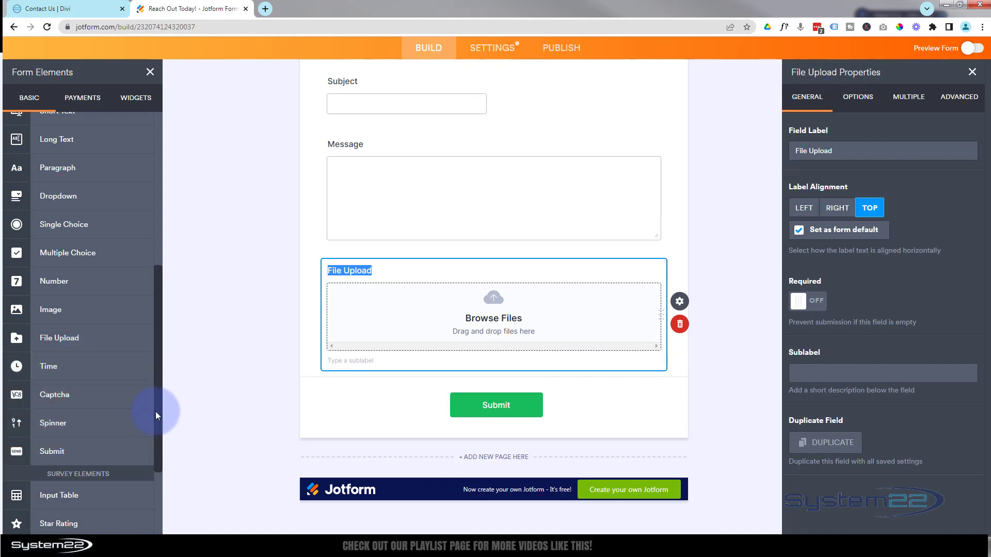
pyautogui.scroll(-2, 153, 410)
pyautogui.scroll(9, 149, 416)
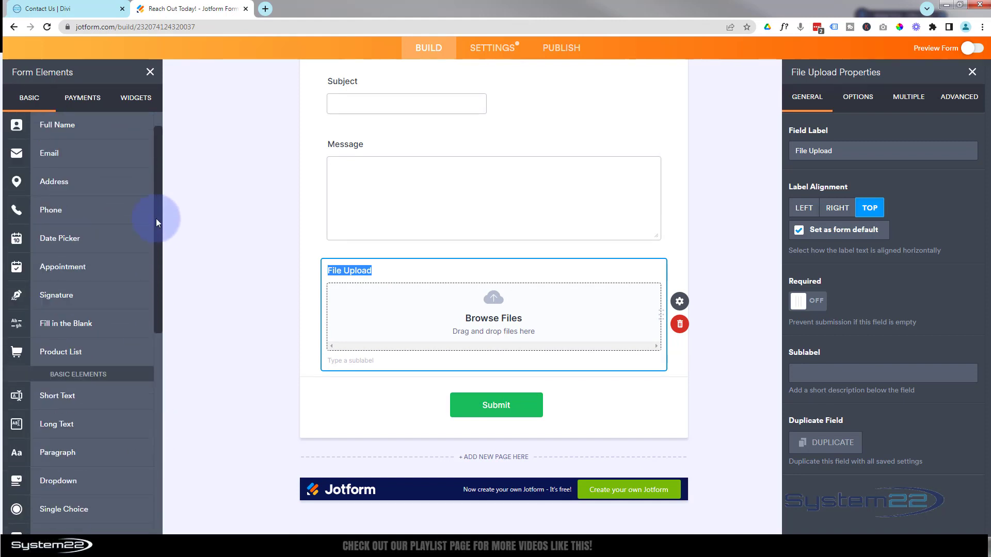
# Look through the Payments gateways, then switch to the Widgets list
pyautogui.click(85, 103)
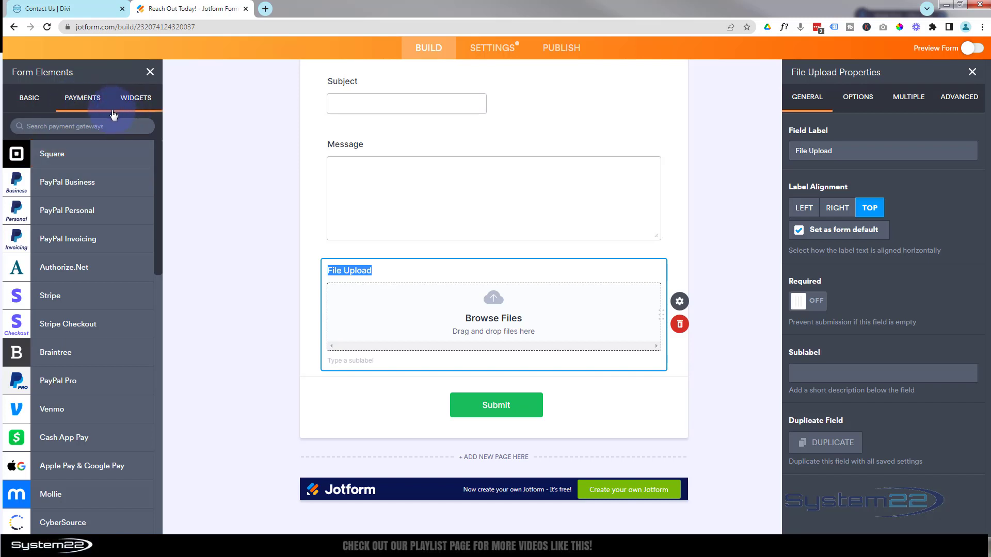
pyautogui.click(137, 103)
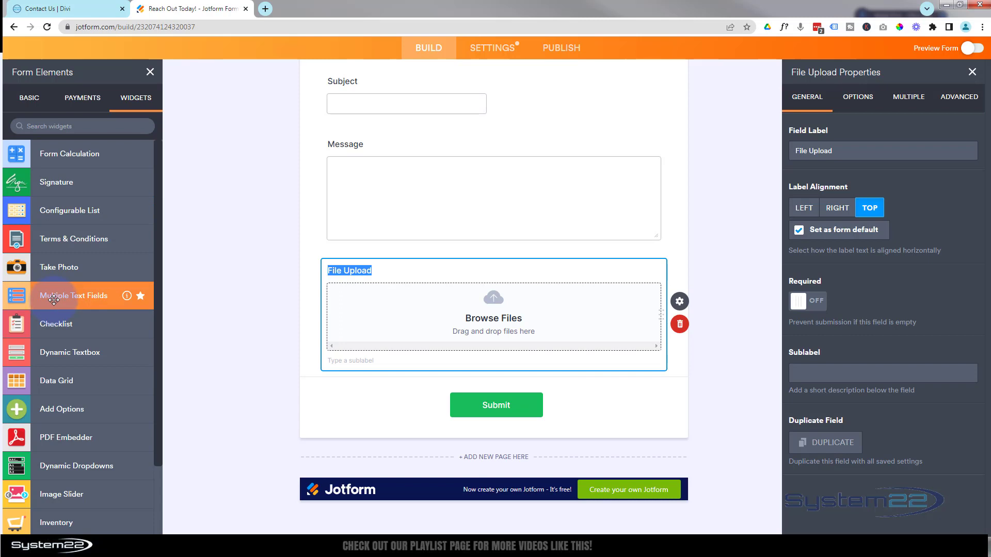
pyautogui.scroll(5, 411, 444)
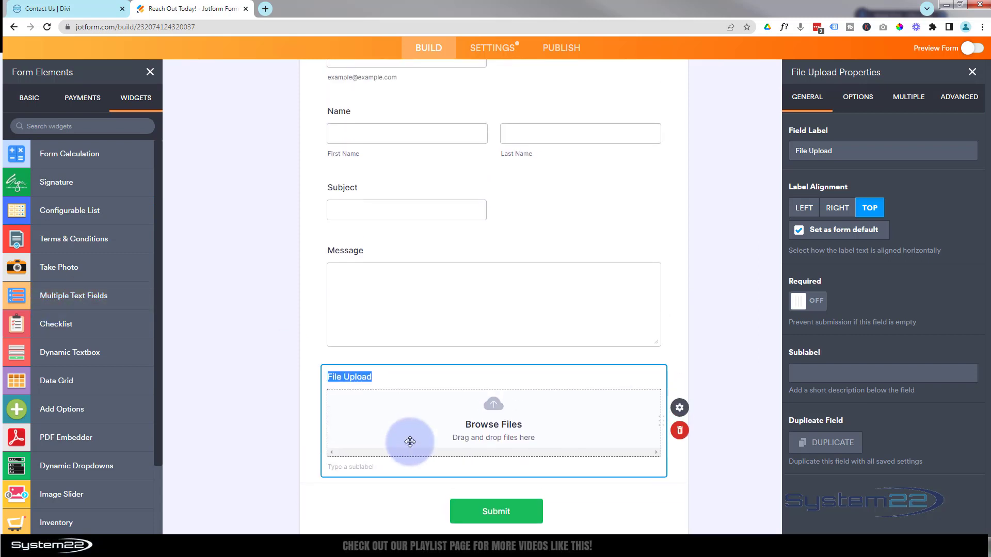
pyautogui.scroll(-5, 411, 441)
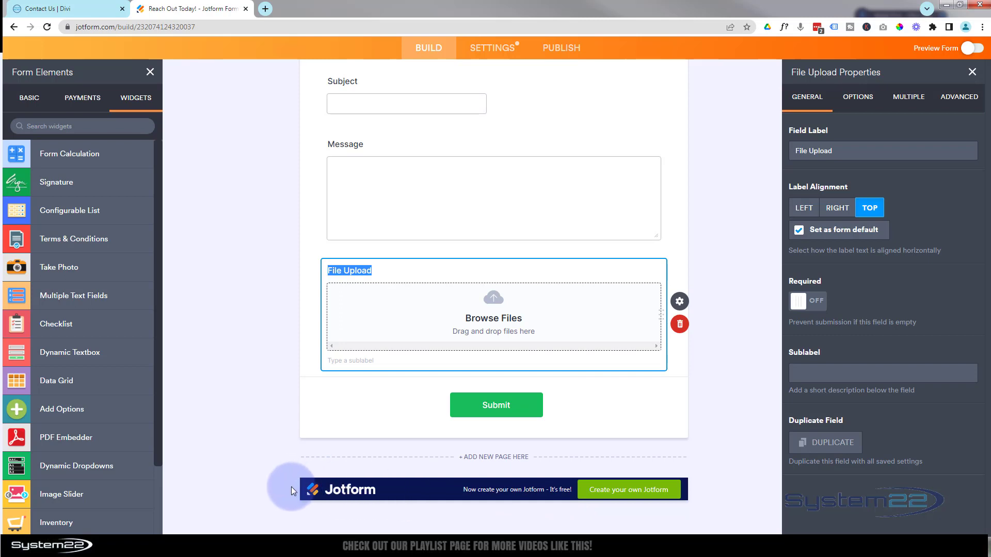
pyautogui.scroll(3, 256, 425)
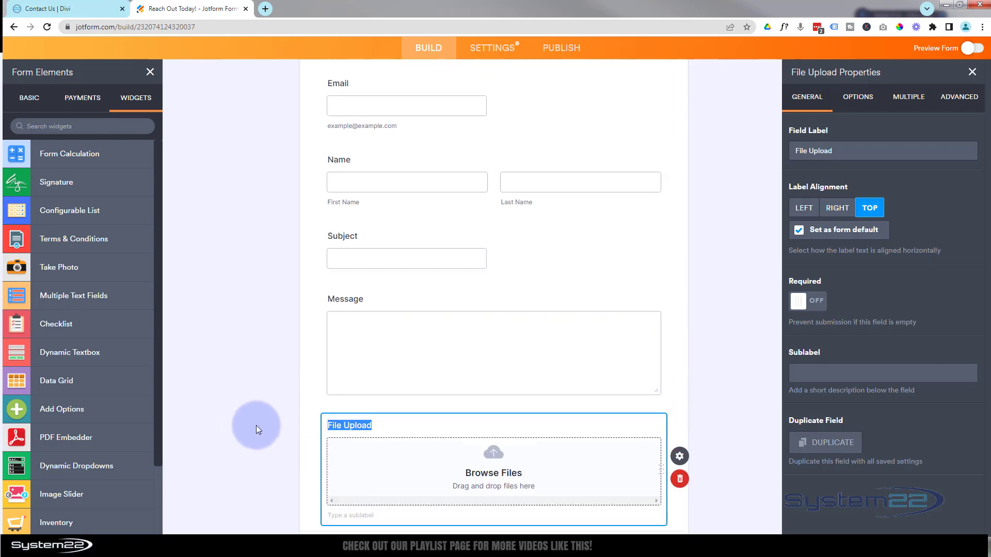
pyautogui.scroll(3, 255, 426)
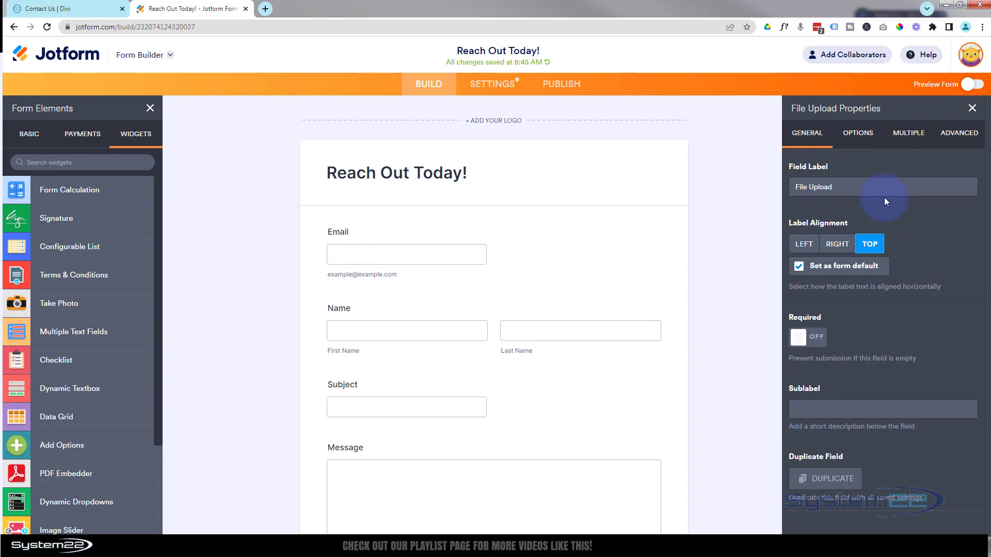
pyautogui.click(488, 86)
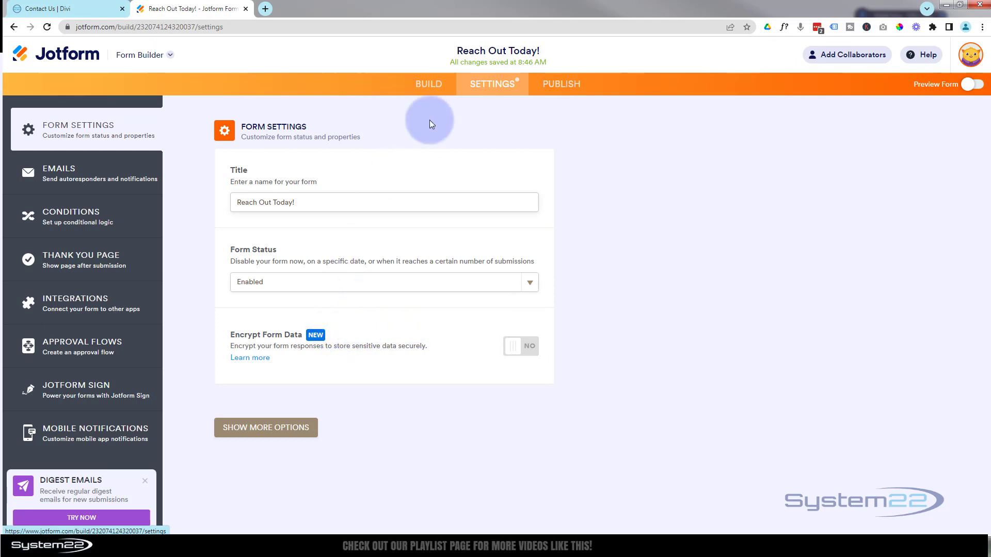
pyautogui.click(428, 88)
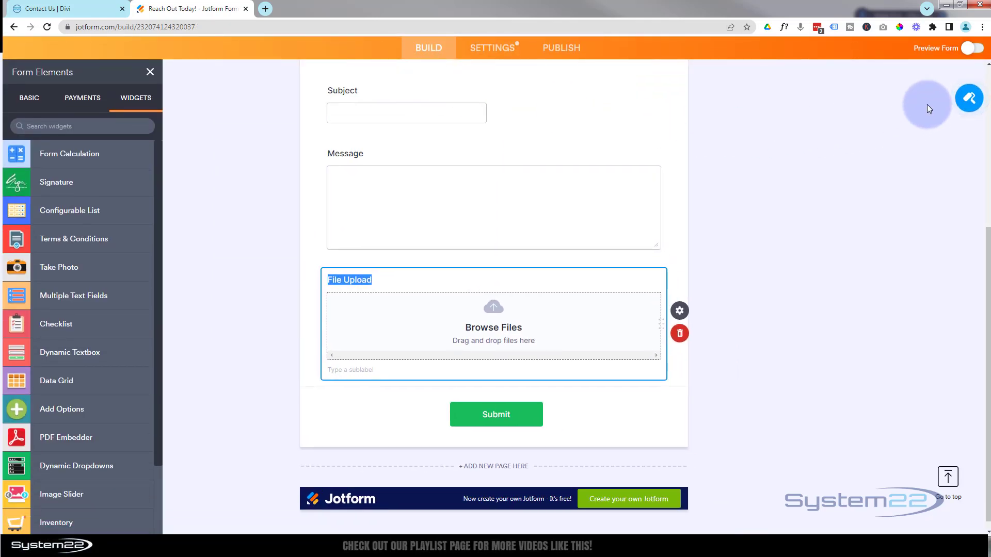
# Try the light-blue, orange and beige colour schemes and browse the form styles and themes
pyautogui.click(969, 99)
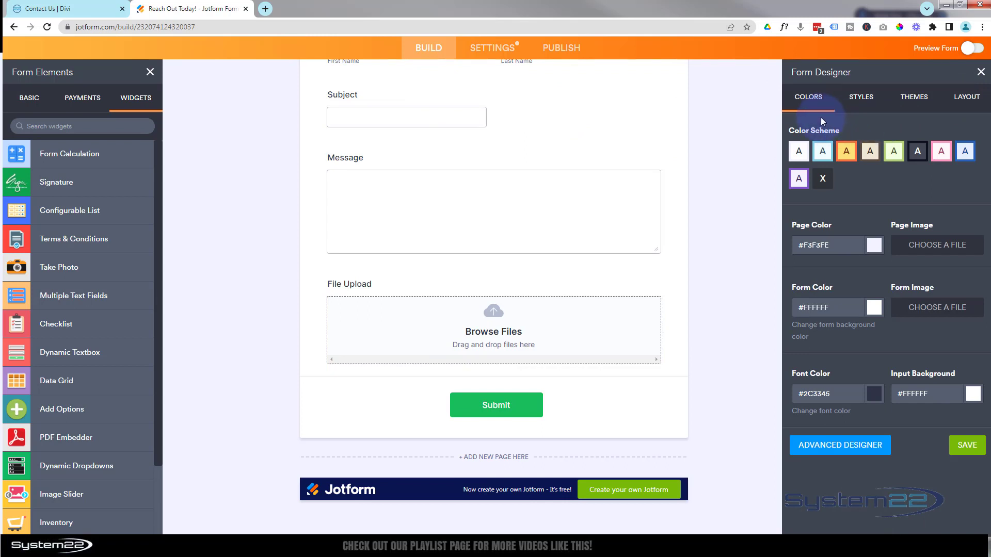
pyautogui.click(823, 155)
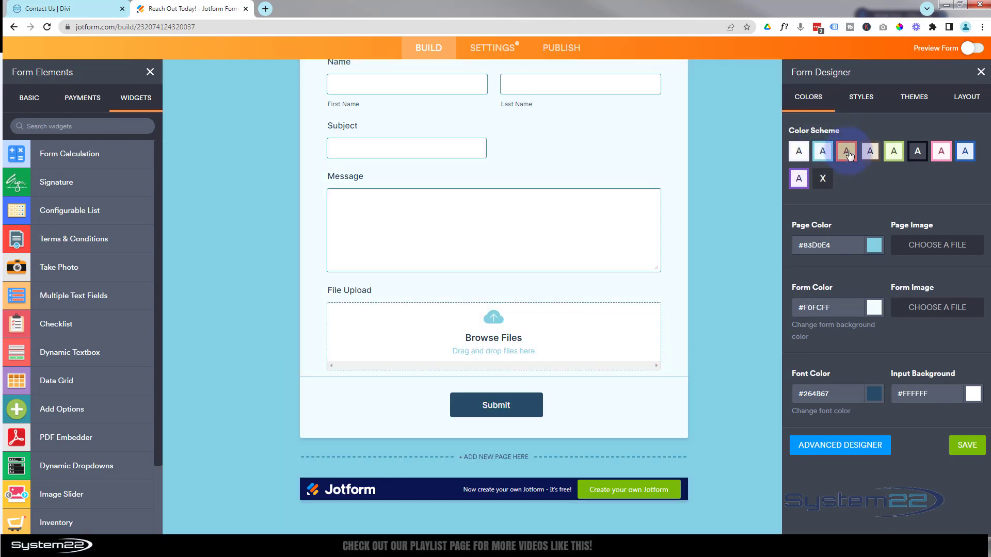
pyautogui.click(848, 154)
pyautogui.click(872, 154)
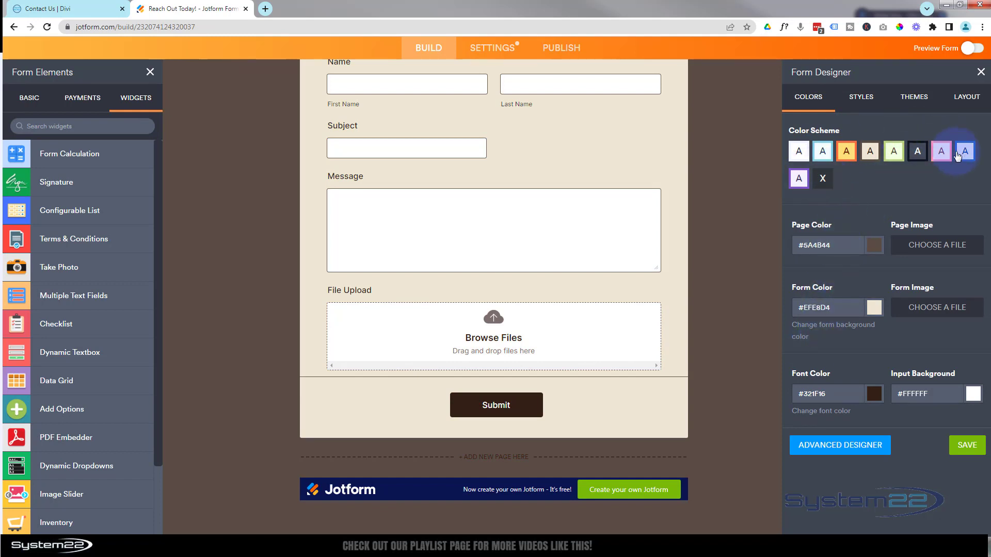
pyautogui.click(861, 100)
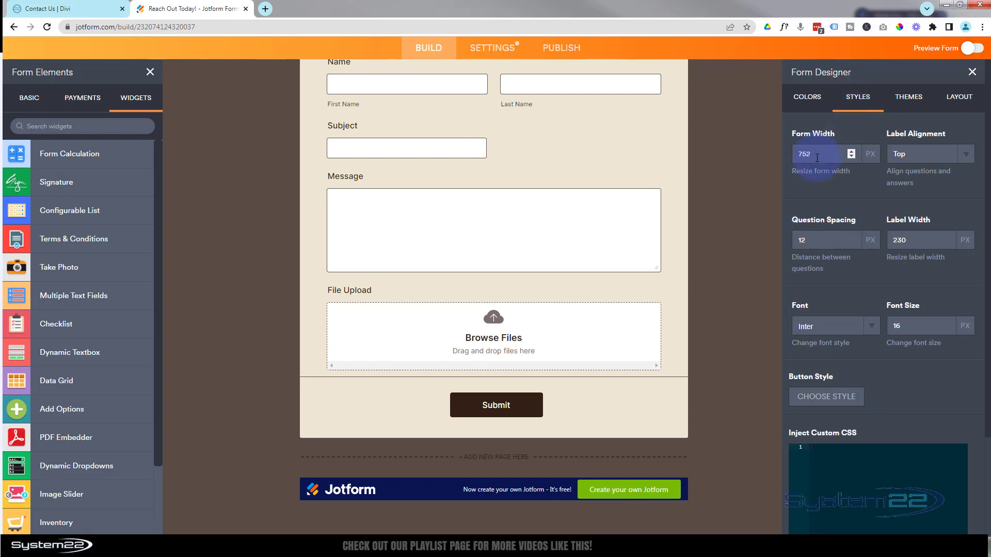
pyautogui.click(906, 101)
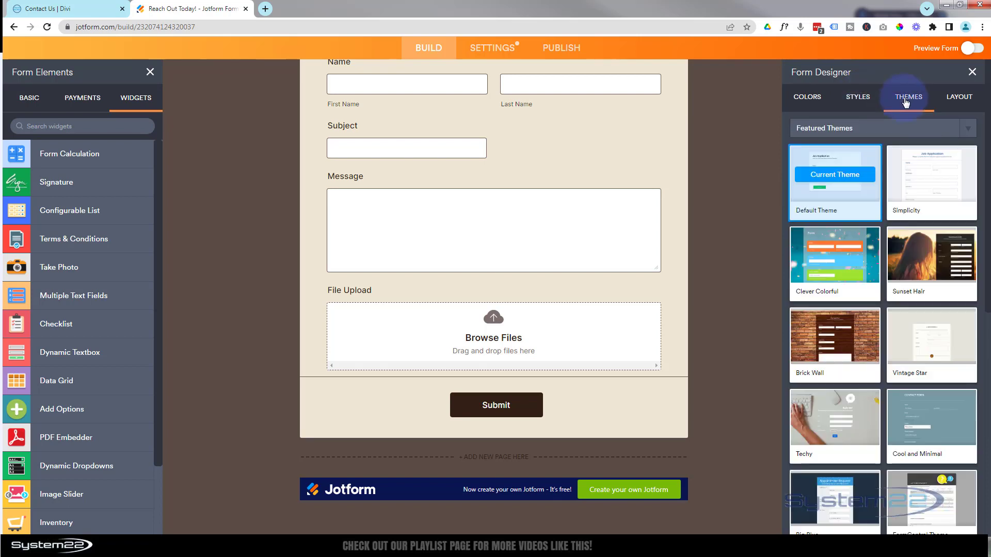
pyautogui.scroll(-3, 904, 269)
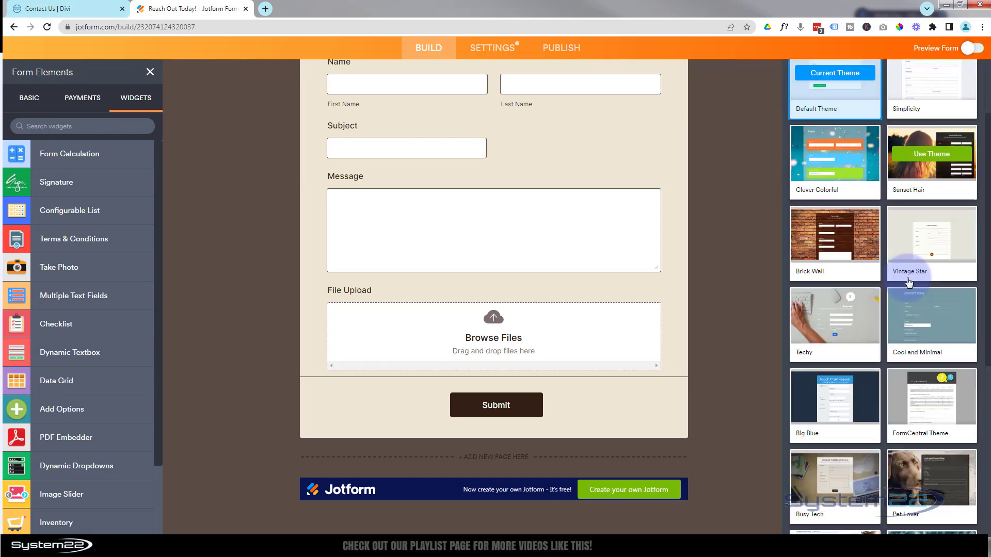
pyautogui.scroll(-6, 909, 283)
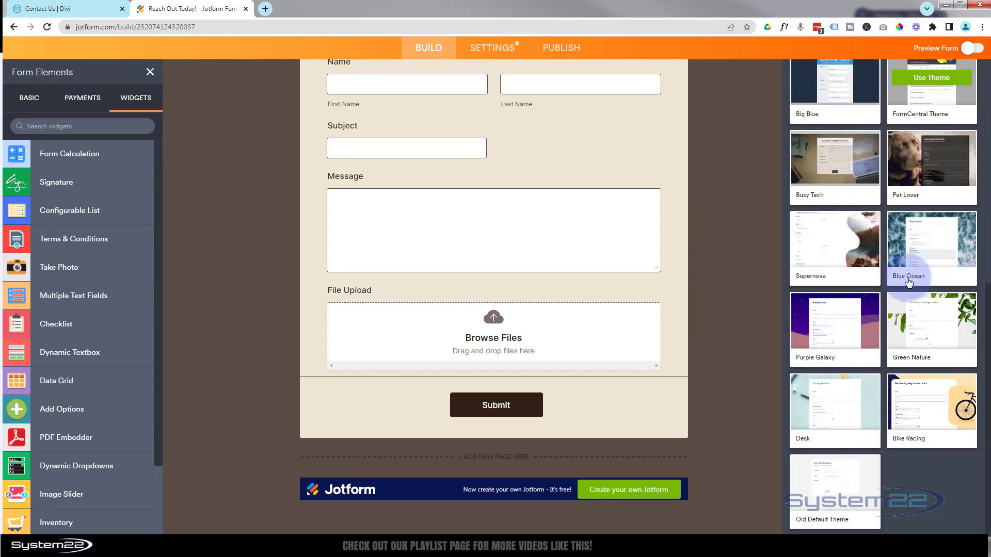
pyautogui.scroll(9, 909, 283)
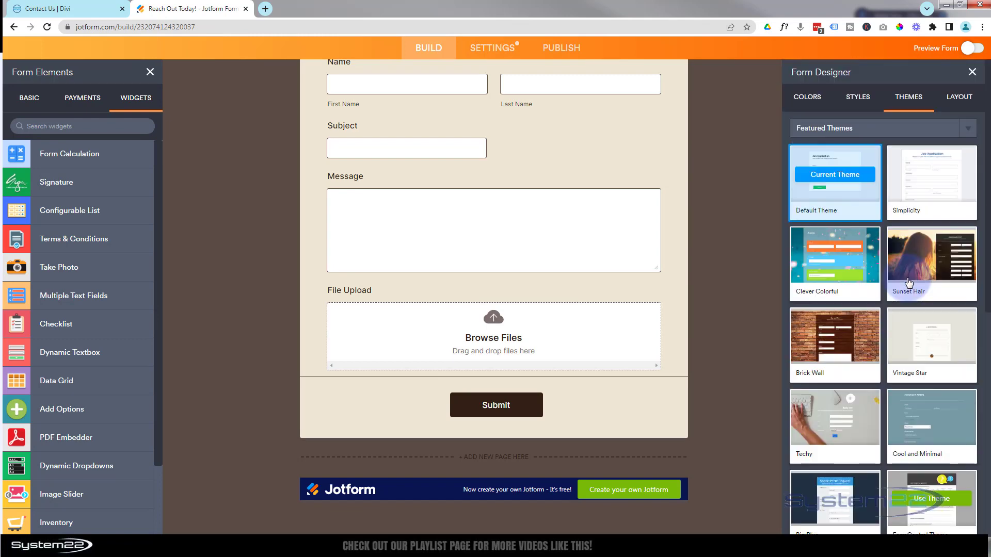
# Keep all questions on one page and apply the dark colour scheme before publishing
pyautogui.click(959, 101)
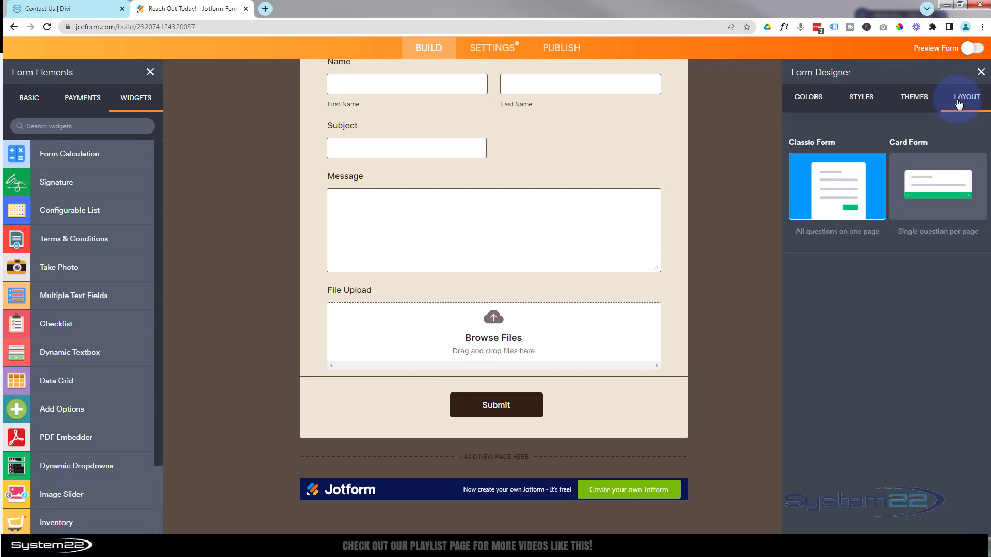
pyautogui.click(840, 196)
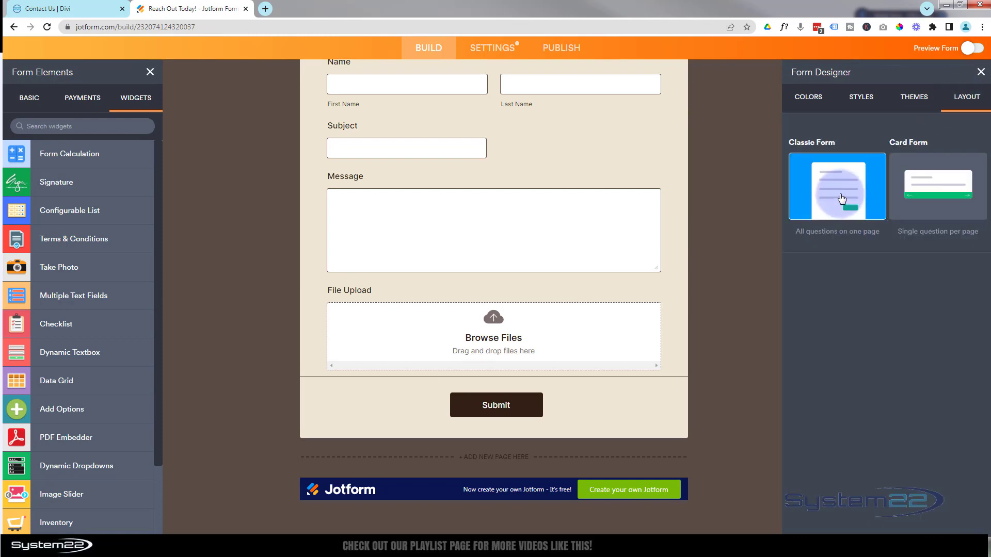
pyautogui.click(866, 100)
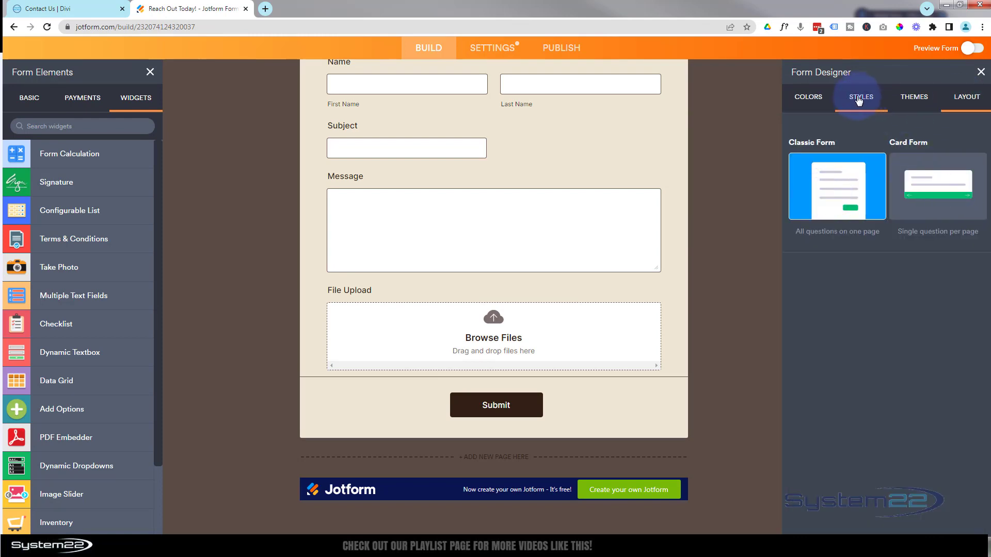
pyautogui.click(809, 98)
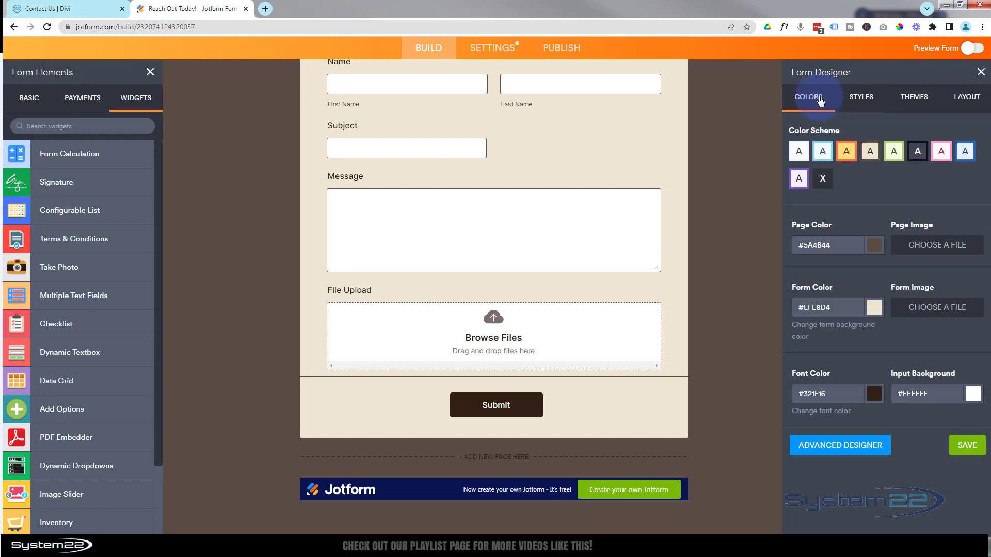
pyautogui.click(917, 151)
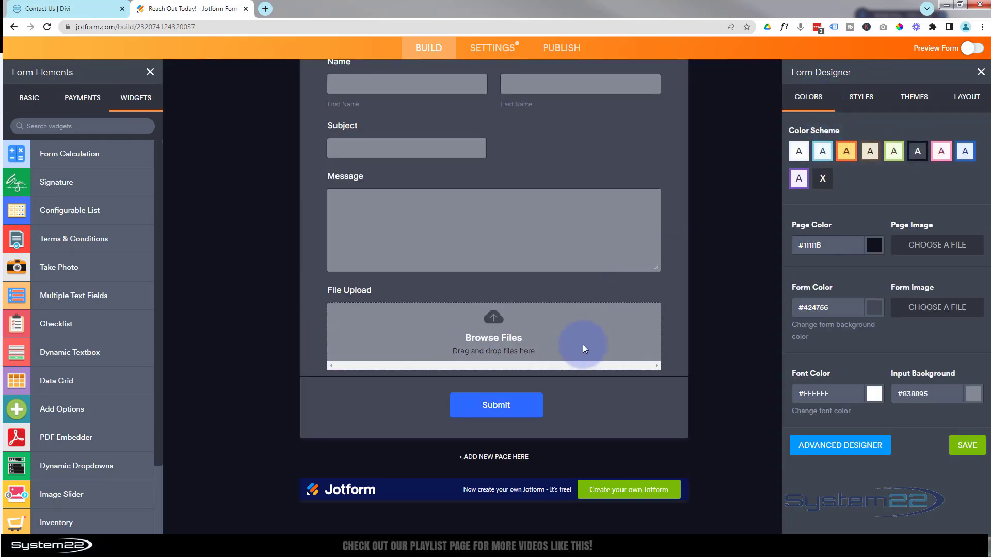
pyautogui.scroll(5, 584, 348)
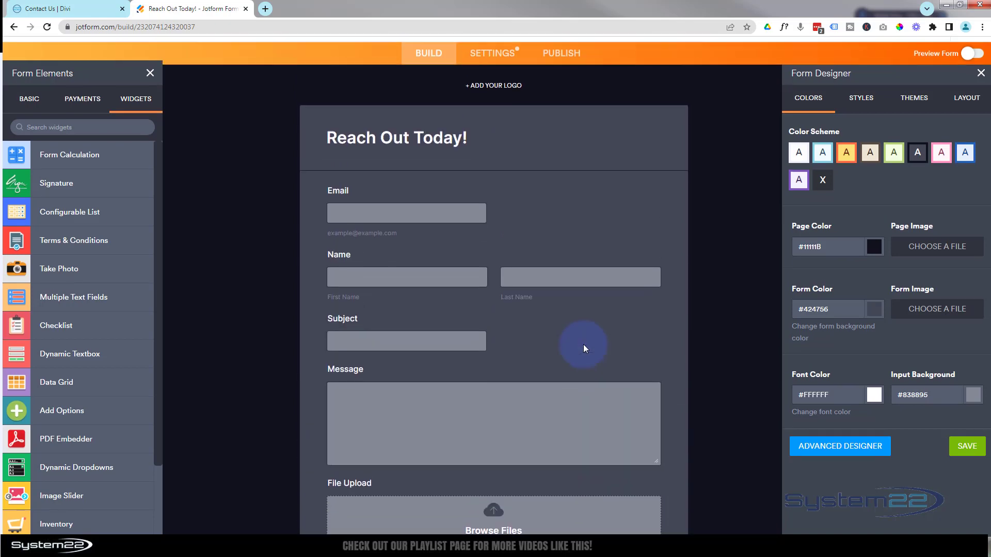
pyautogui.scroll(2, 583, 345)
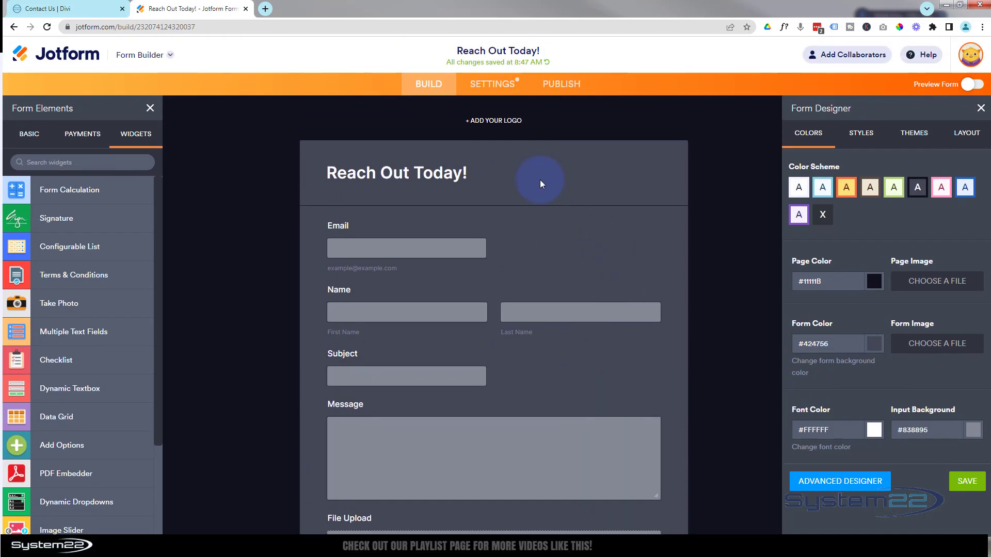
pyautogui.click(564, 86)
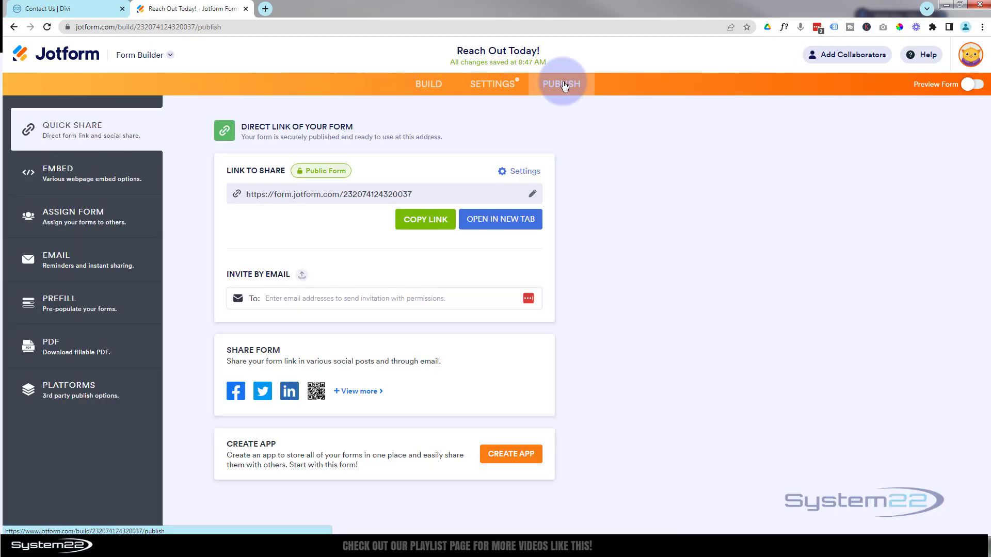
# Copy the form's iFrame embed code and return to the Contact Us | Divi tab
pyautogui.click(56, 138)
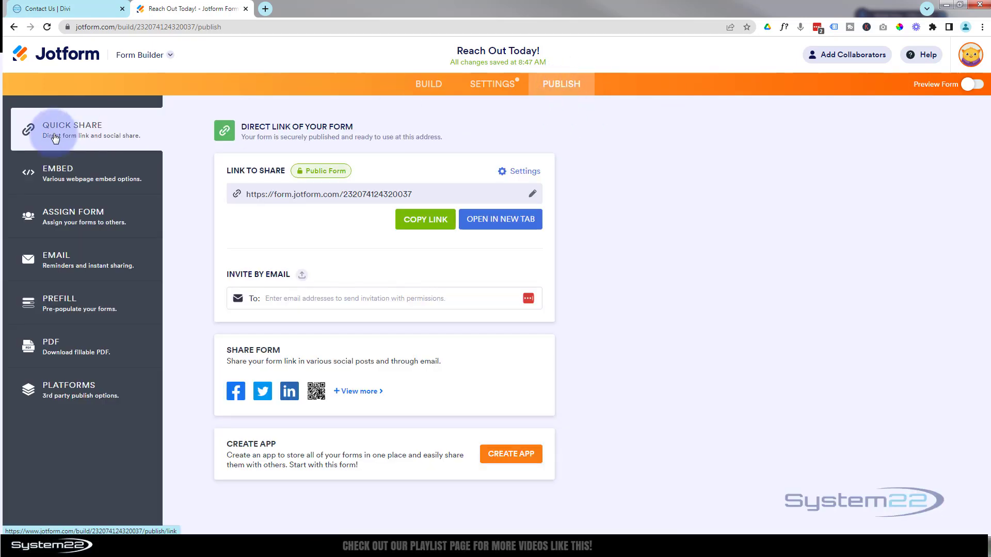
pyautogui.click(103, 178)
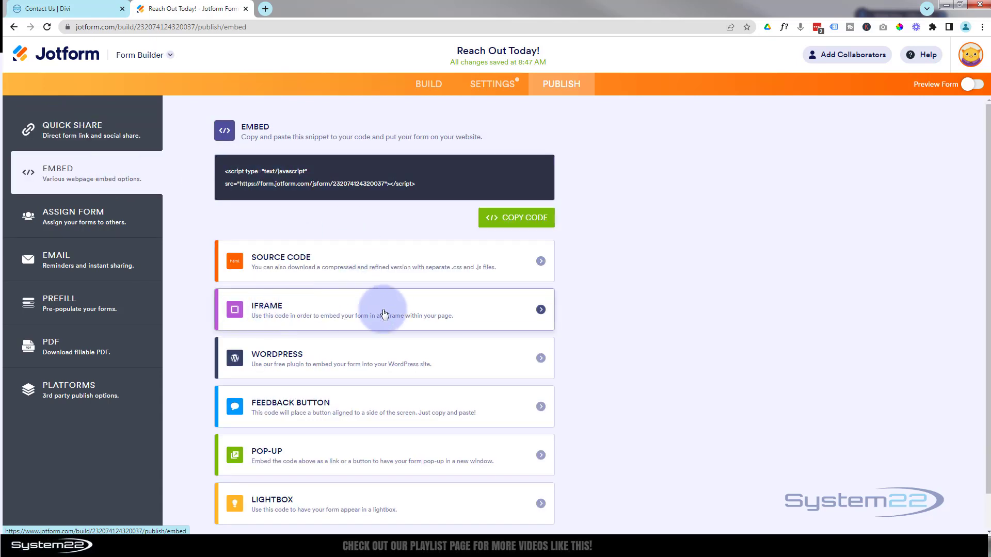
pyautogui.click(540, 311)
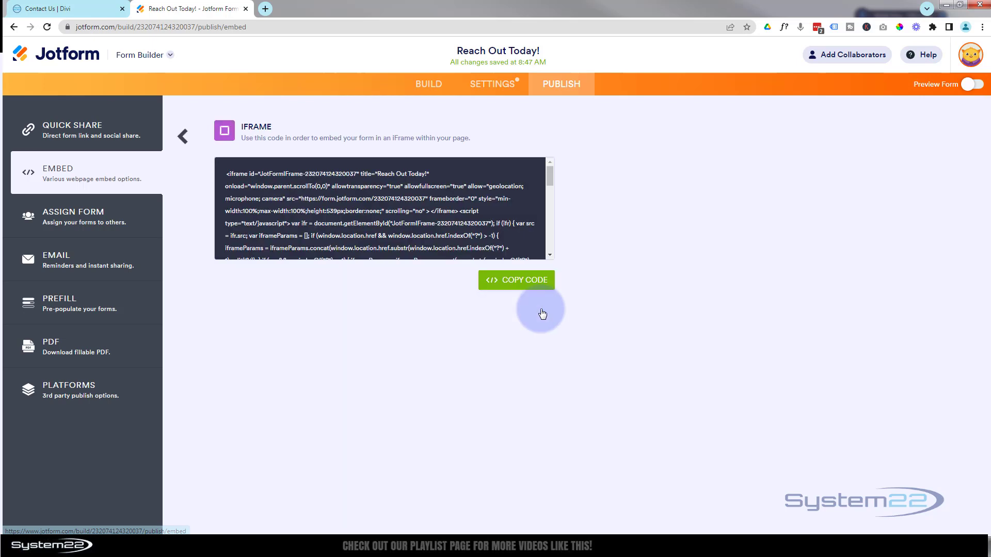
pyautogui.click(511, 281)
pyautogui.click(516, 284)
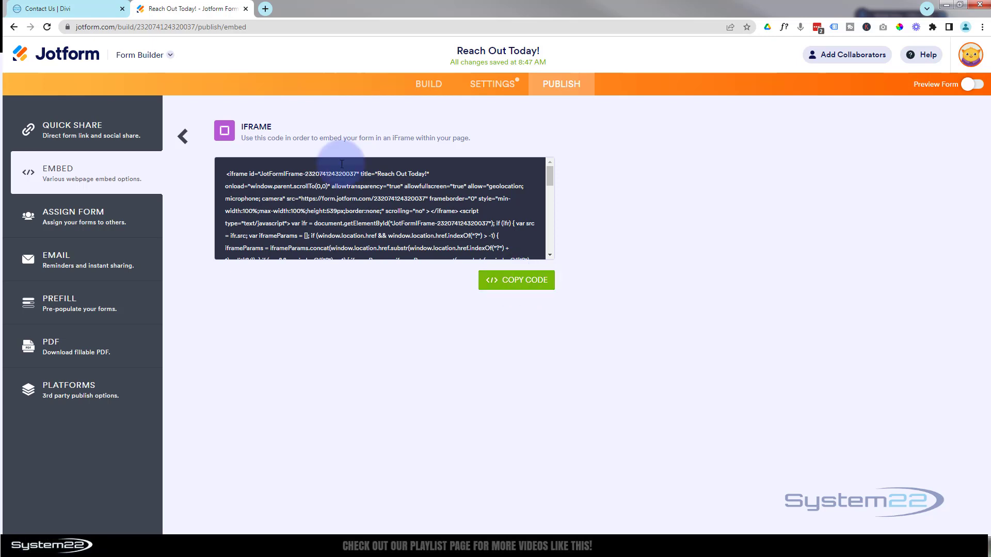
pyautogui.click(81, 8)
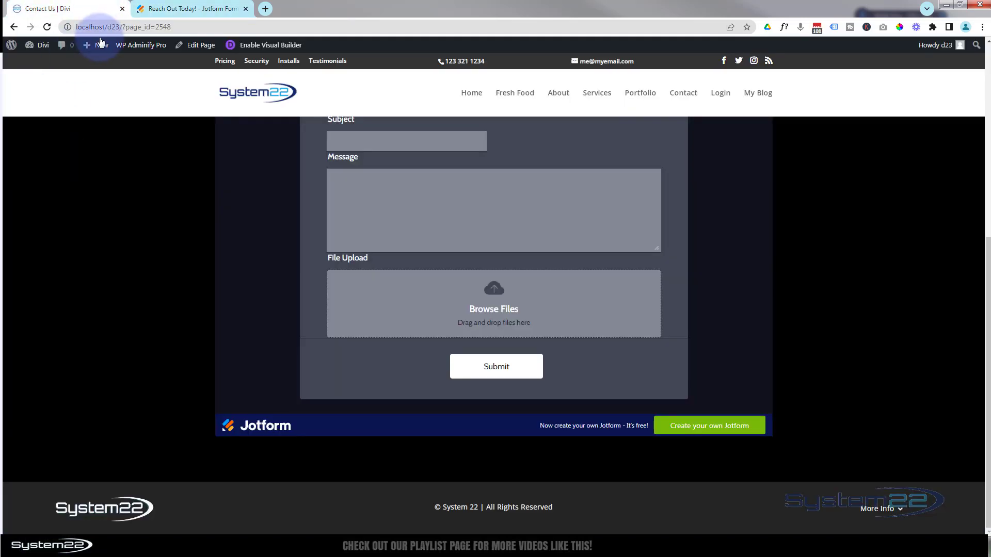
# Create a new WordPress page titled 'My New Contact' and choose Use Divi Builder
pyautogui.moveTo(95, 45)
pyautogui.click(91, 90)
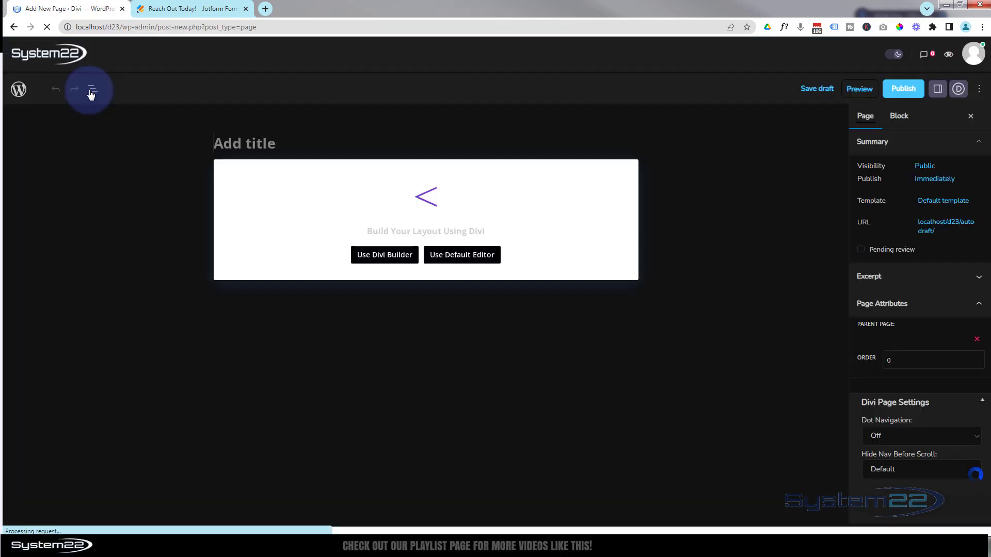
pyautogui.write('M')
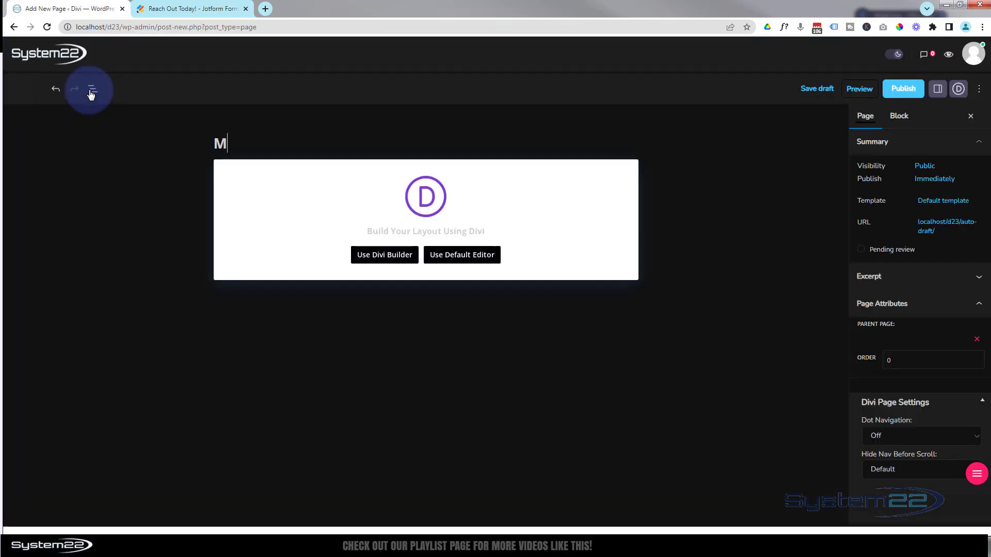
pyautogui.write('y New Contact')
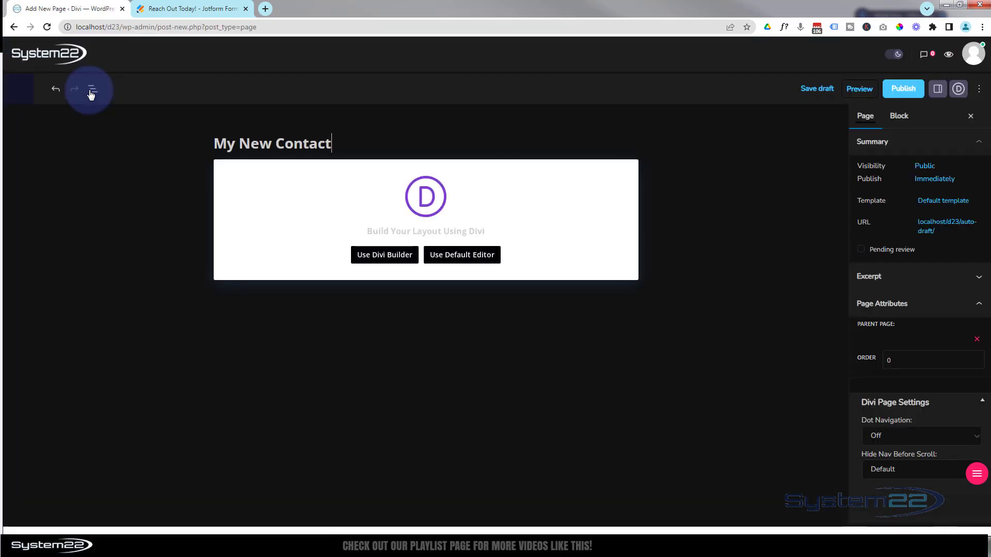
pyautogui.click(398, 258)
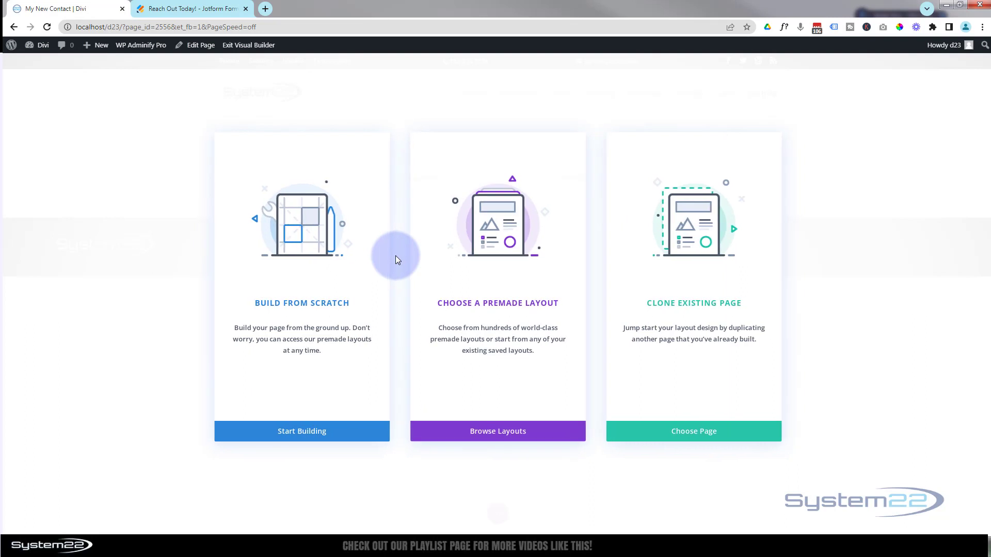
# Build from scratch with a one-column row whose Code module holds the pasted Jotform iframe code
pyautogui.click(328, 298)
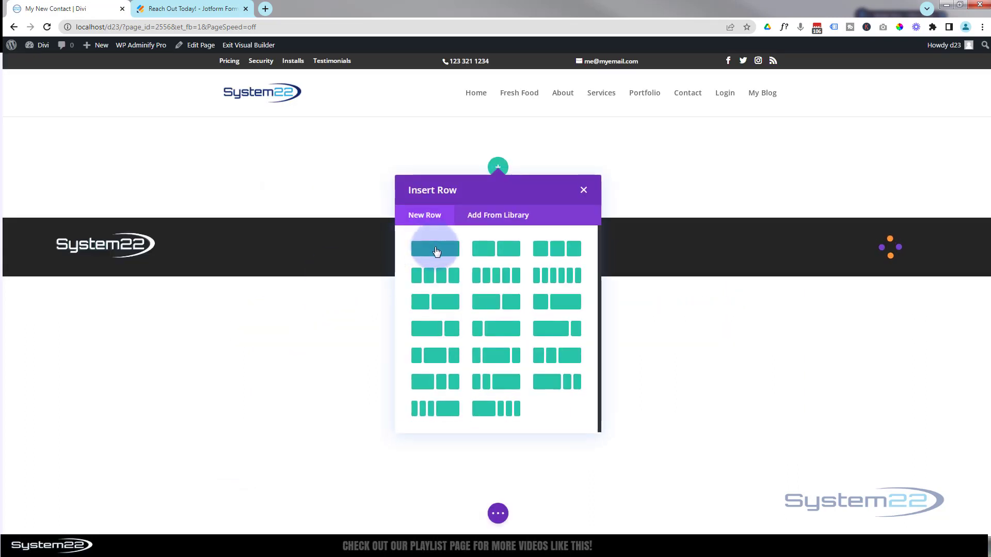
pyautogui.click(447, 252)
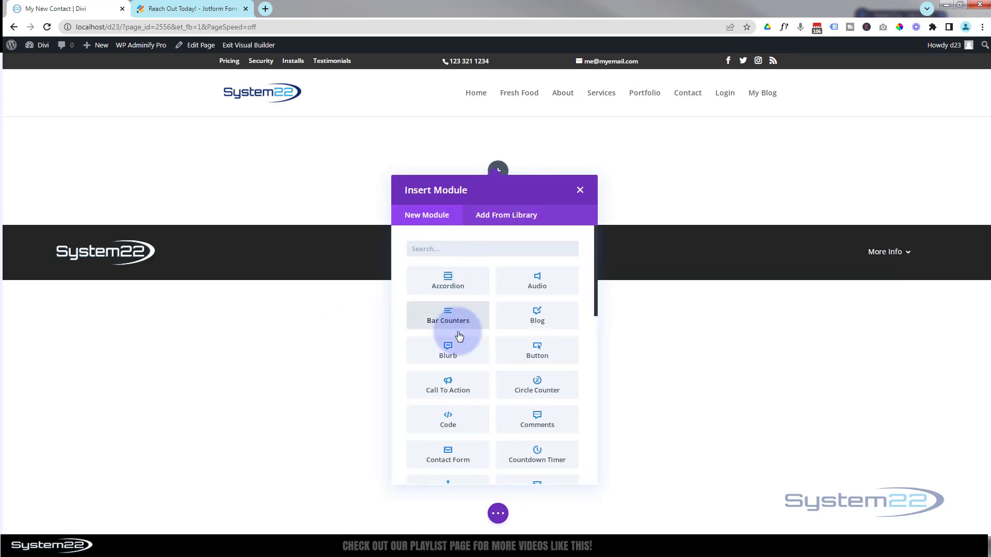
pyautogui.click(463, 424)
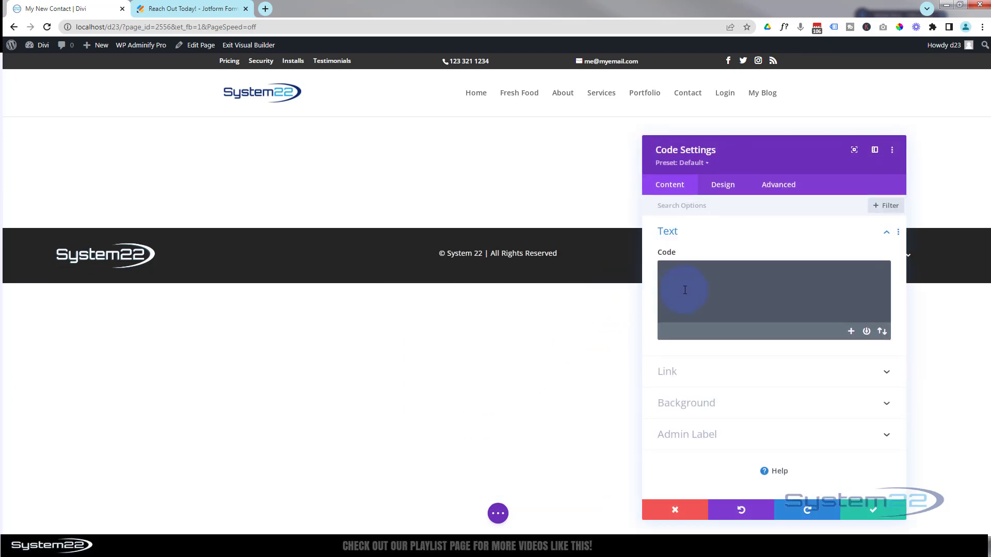
pyautogui.click(676, 271)
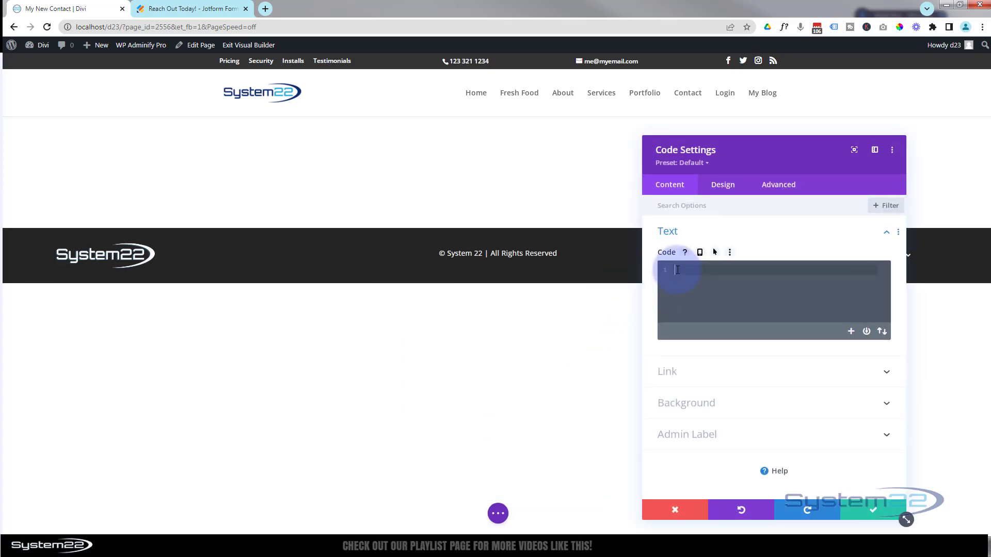
pyautogui.hotkey('ctrl', 'v')
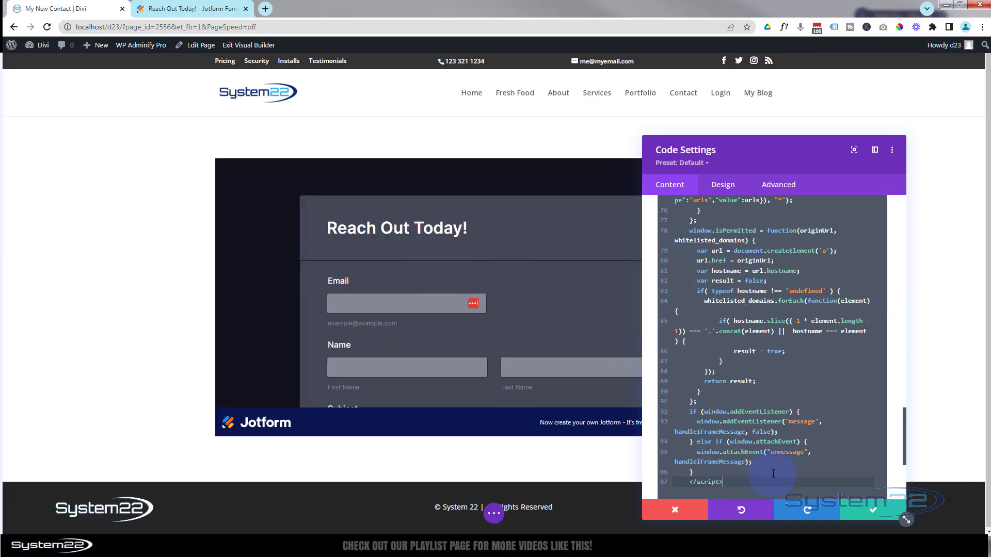
pyautogui.click(873, 513)
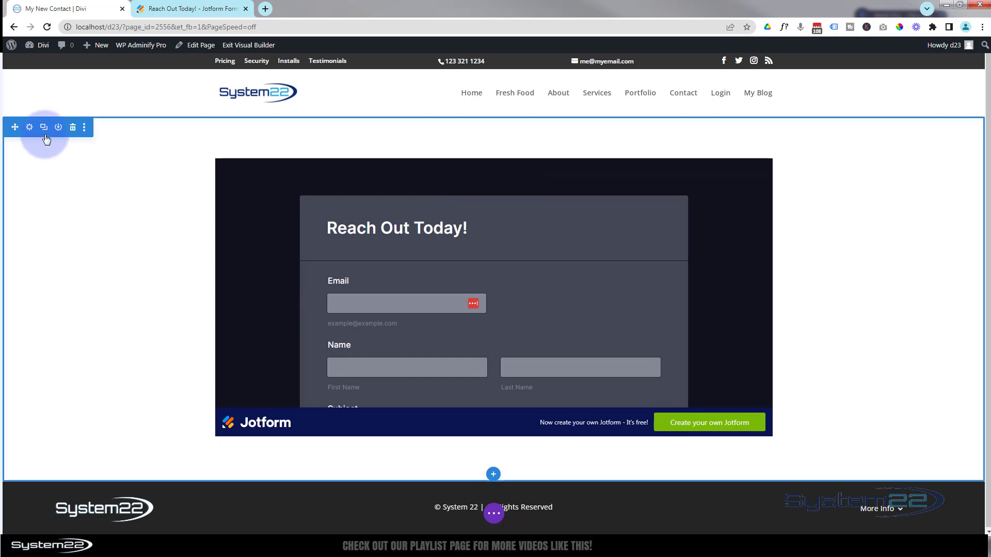
# Set the section background to #242424, save the settings, and exit the Visual Builder
pyautogui.click(29, 128)
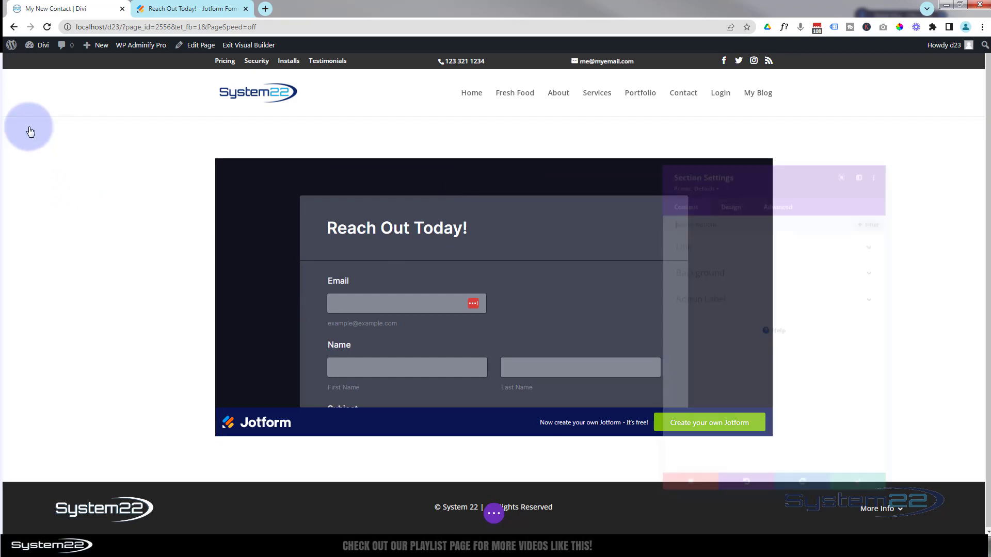
pyautogui.click(732, 269)
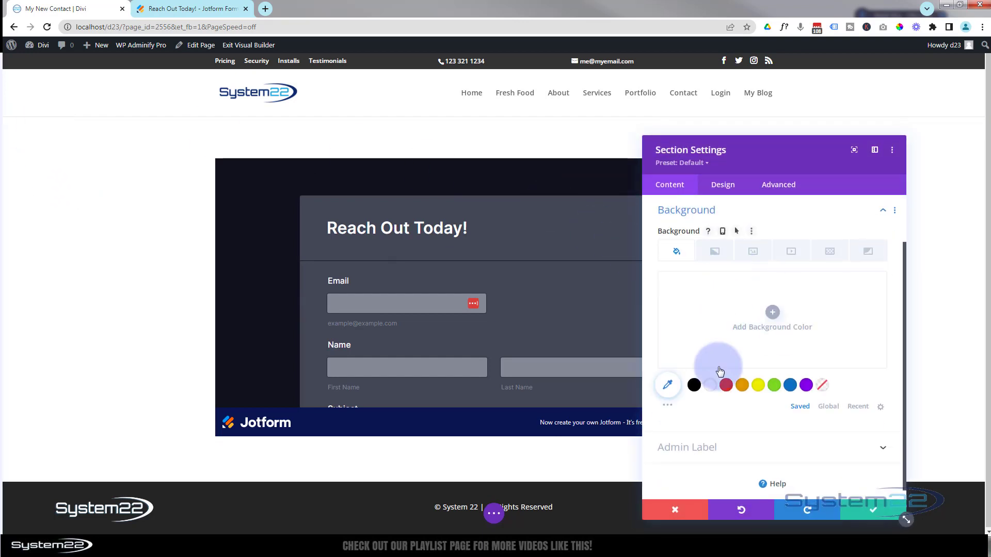
pyautogui.click(668, 404)
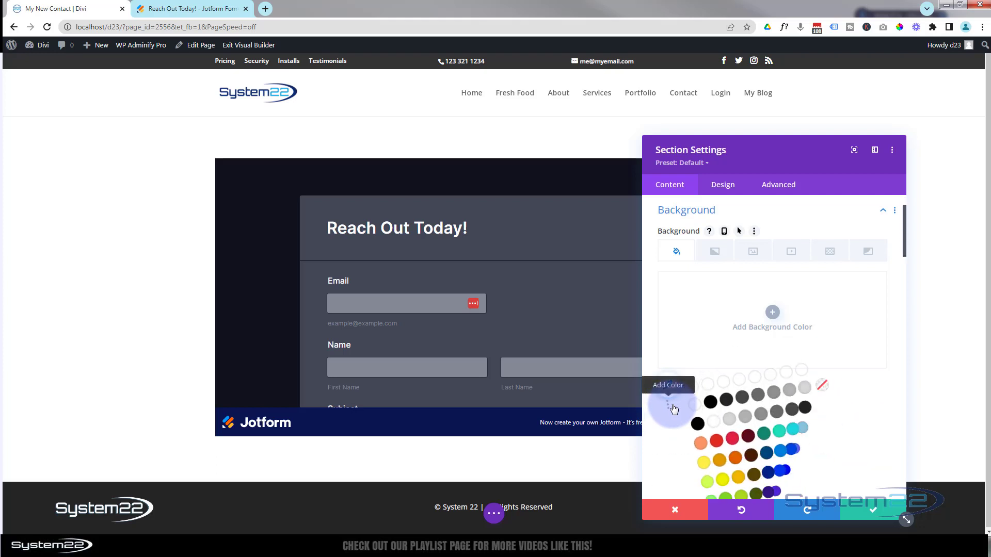
pyautogui.click(727, 406)
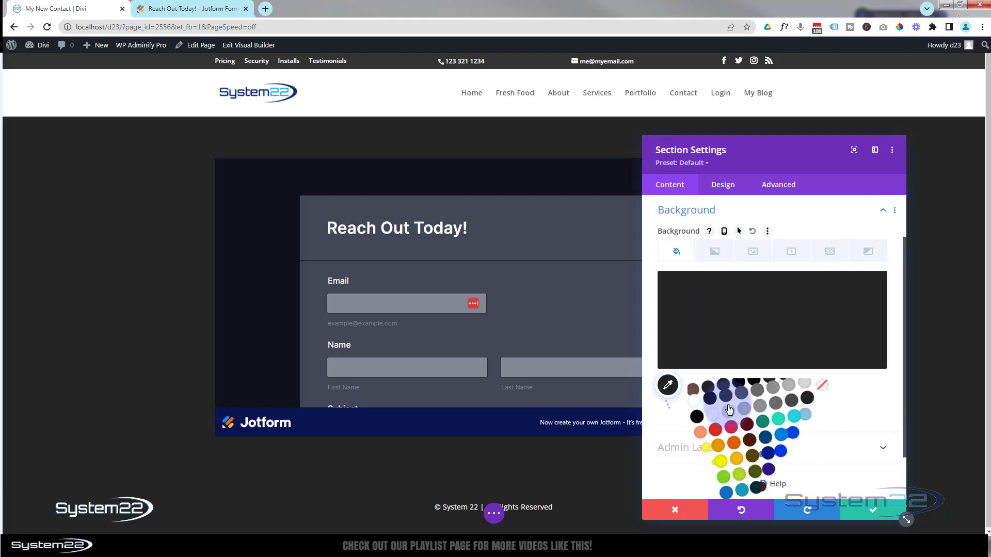
pyautogui.click(885, 514)
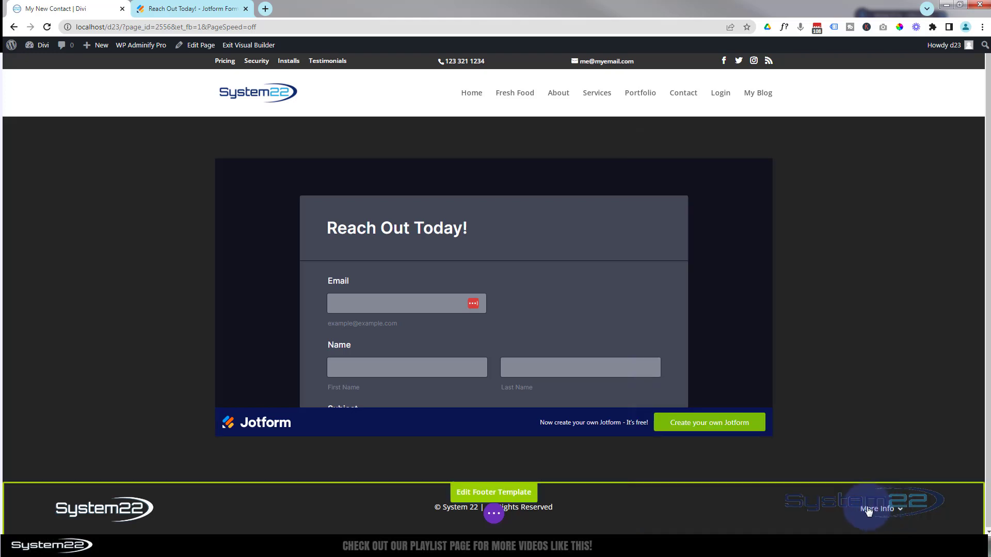
pyautogui.click(493, 515)
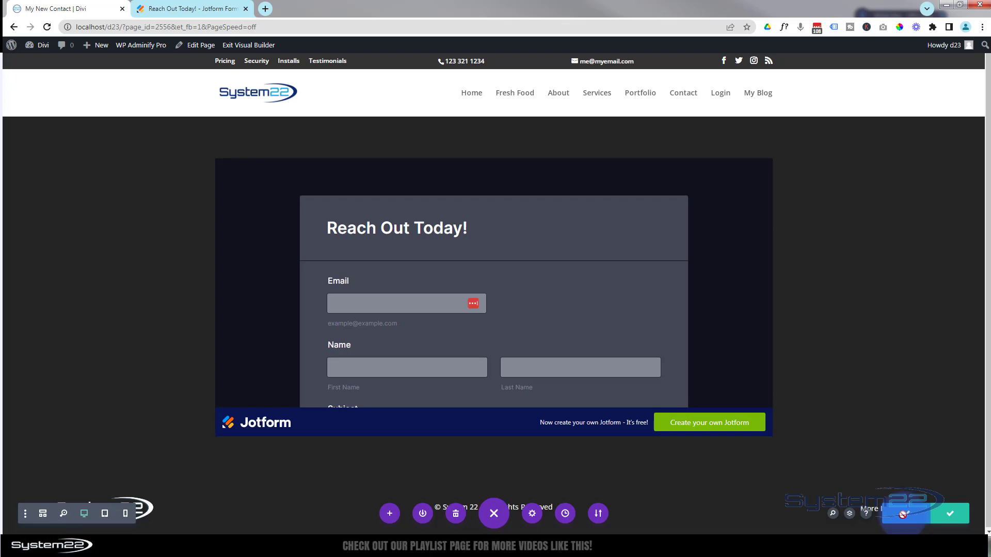
pyautogui.click(238, 46)
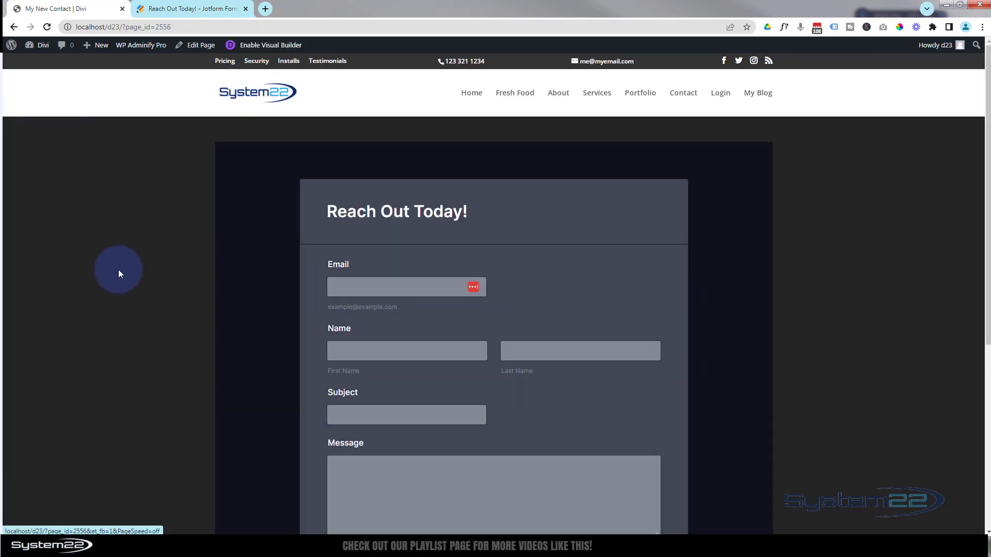
# Fill in the email field, the sender's first and last name, subject 'New form' and message 'Form Test 1'
pyautogui.scroll(-6, 125, 262)
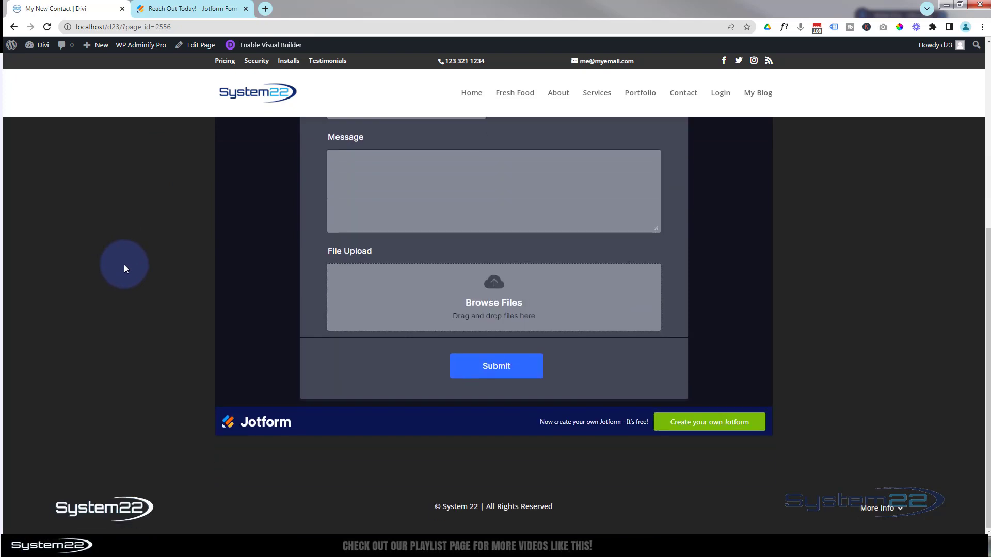
pyautogui.scroll(6, 124, 264)
pyautogui.scroll(-2, 124, 265)
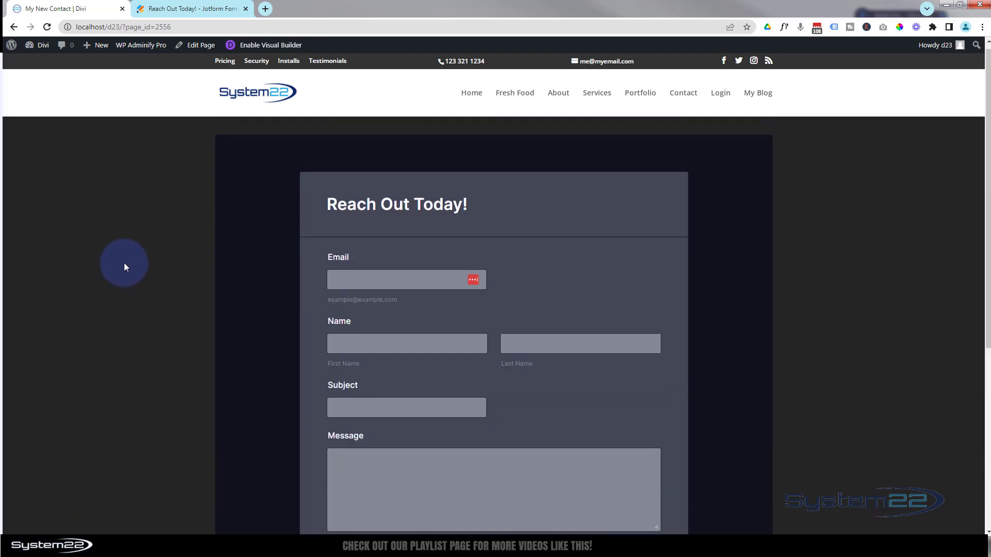
pyautogui.click(350, 183)
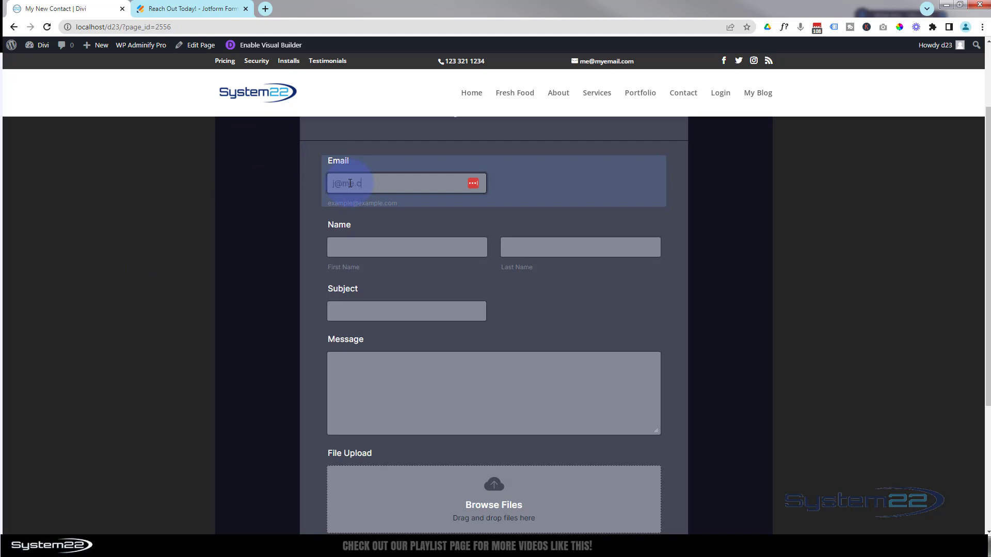
pyautogui.click(354, 248)
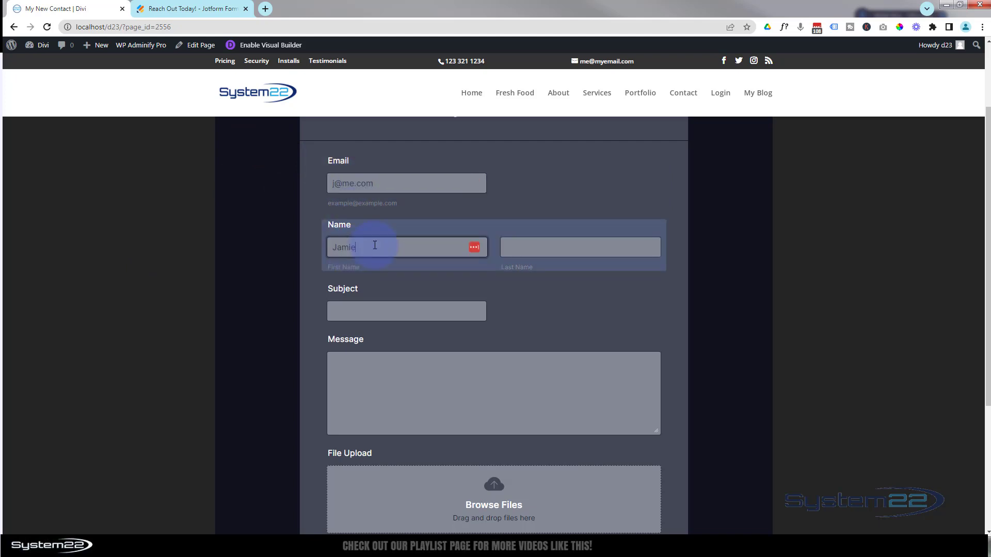
pyautogui.click(524, 243)
pyautogui.click(364, 307)
pyautogui.write('New form')
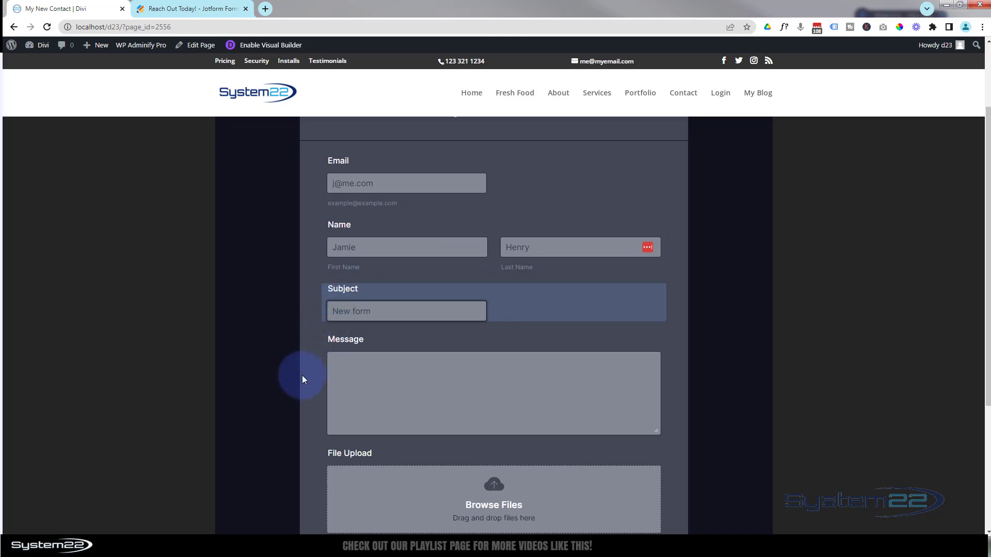
pyautogui.click(341, 364)
pyautogui.write('Form Test 1')
# Attach an image file to File Upload and submit the test entry
pyautogui.scroll(-1, 340, 365)
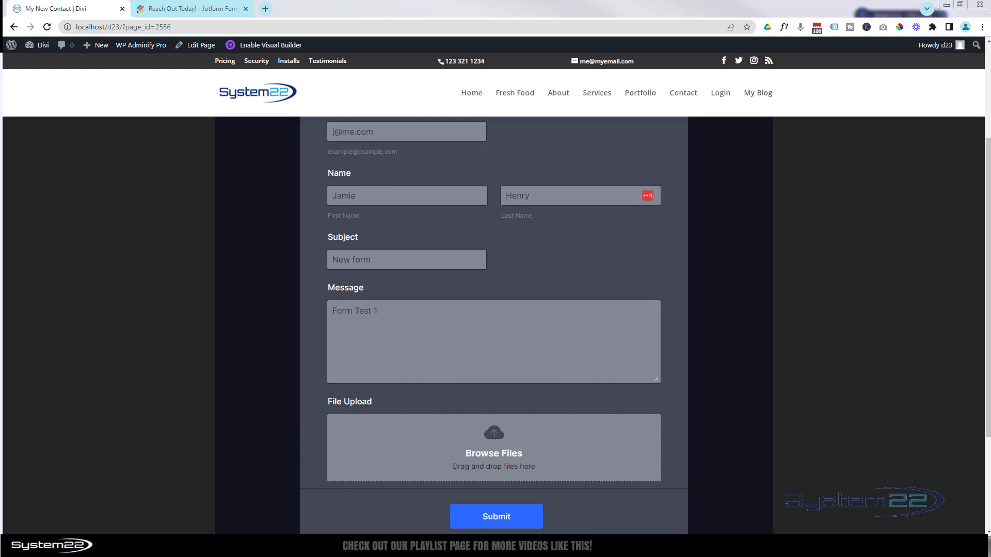
pyautogui.moveTo(2, 480); pyautogui.dragTo(568, 469)
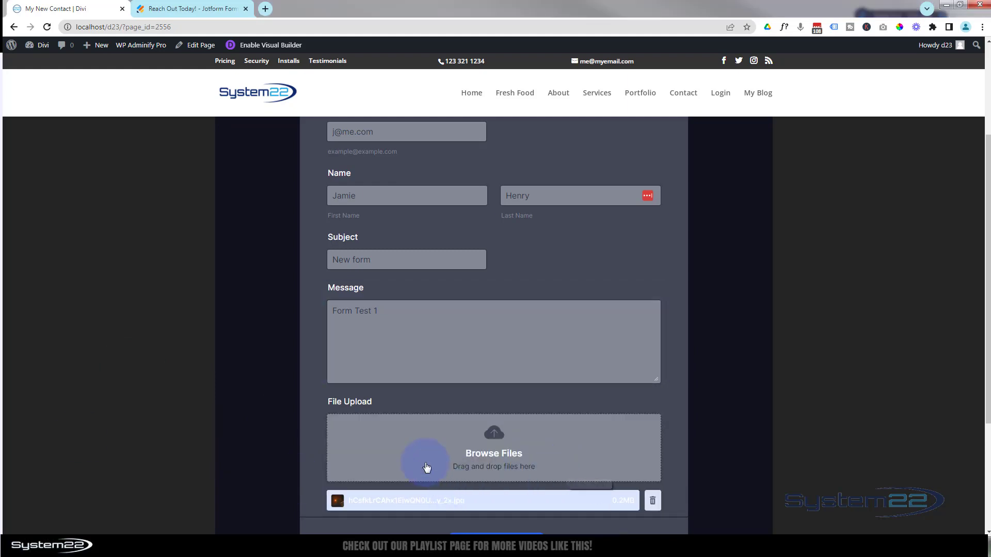
pyautogui.scroll(-2, 329, 413)
pyautogui.click(483, 447)
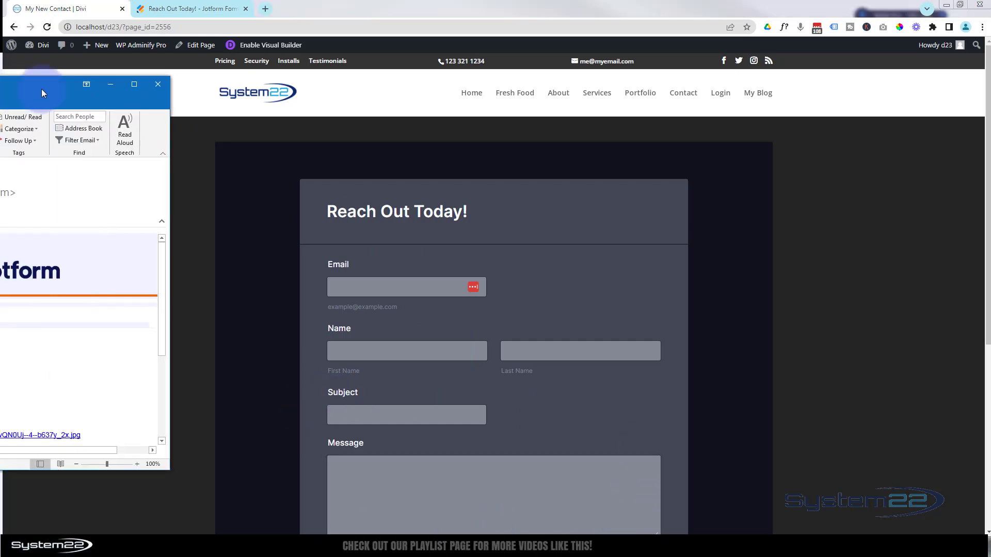
# Bring the Jotform notification email into view and open its uploaded-image link
pyautogui.moveTo(41, 89); pyautogui.dragTo(308, 73)
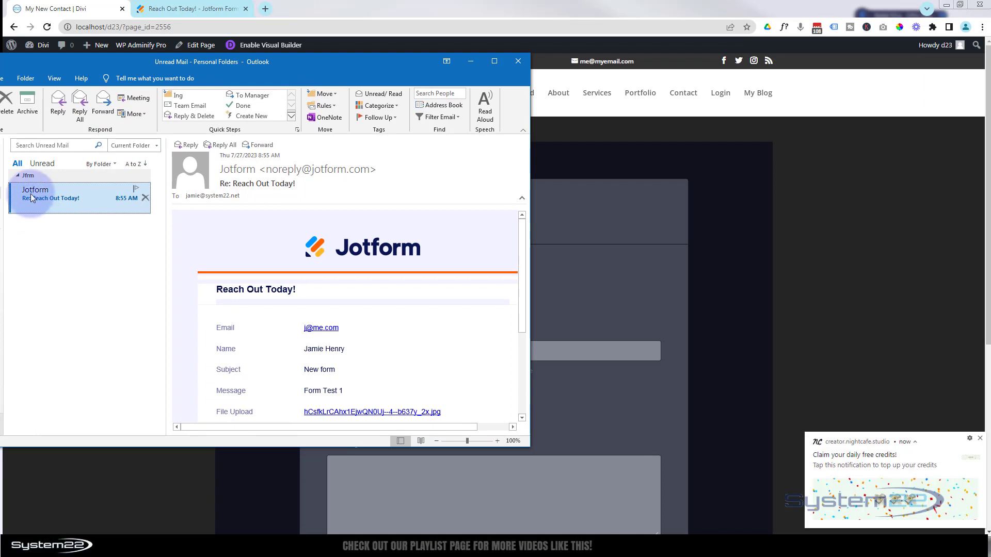
pyautogui.scroll(-3, 394, 251)
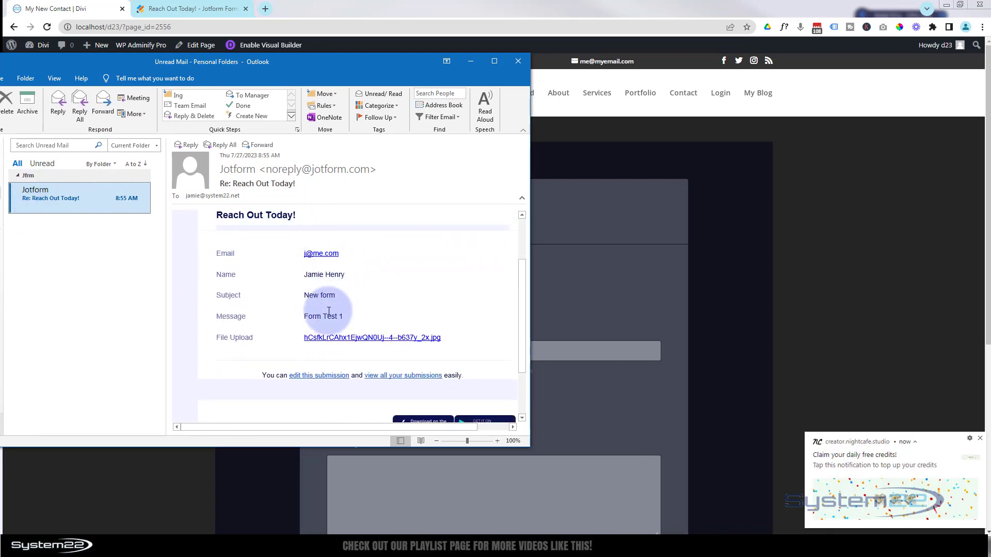
pyautogui.scroll(-2, 386, 302)
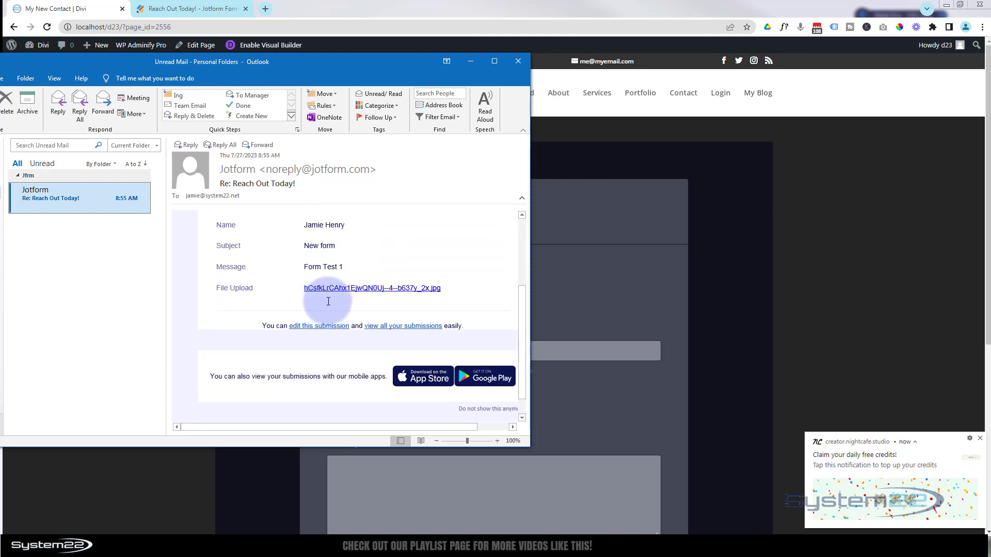
pyautogui.click(360, 292)
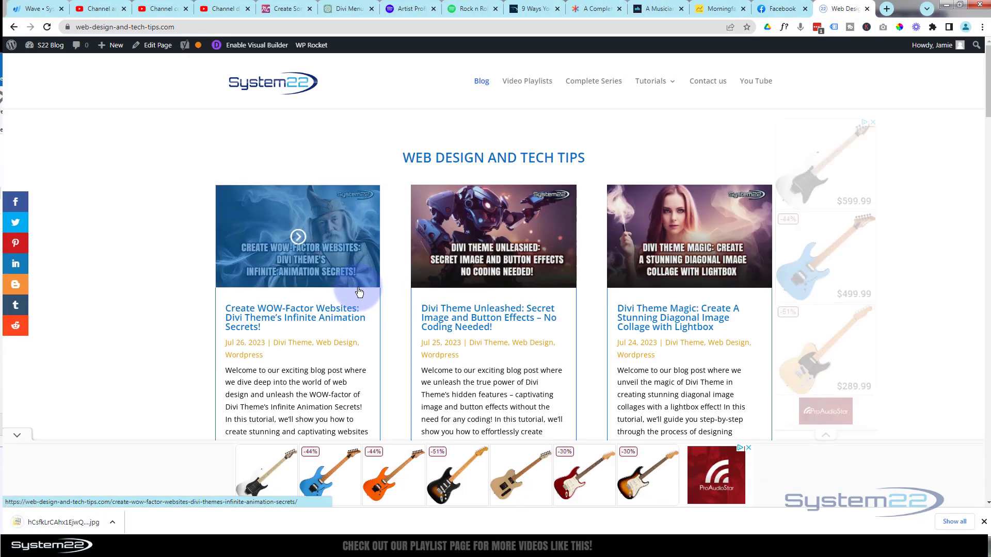
# Check the downloaded image's options, then minimize Chrome and Outlook to reveal the contact page
pyautogui.click(114, 523)
pyautogui.click(217, 524)
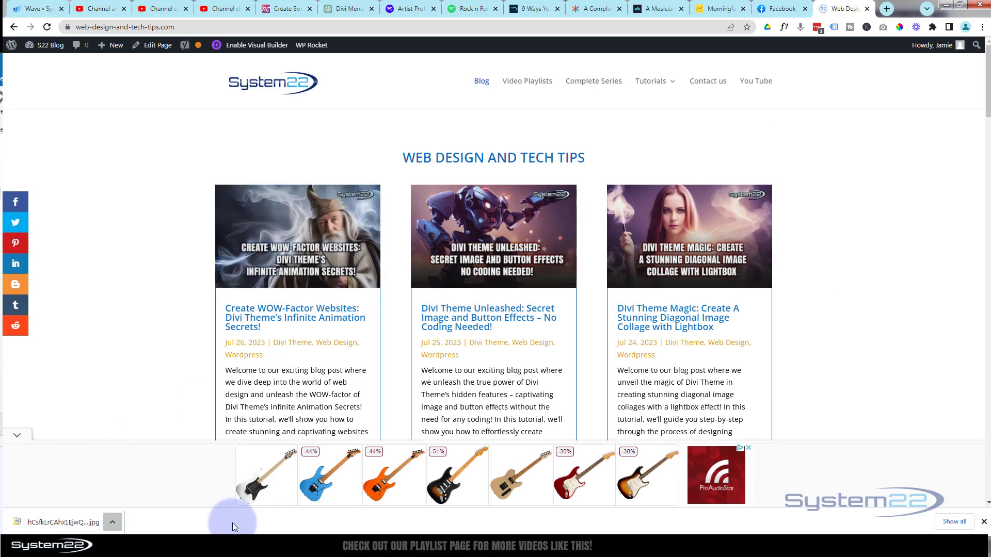
pyautogui.click(947, 6)
pyautogui.click(473, 62)
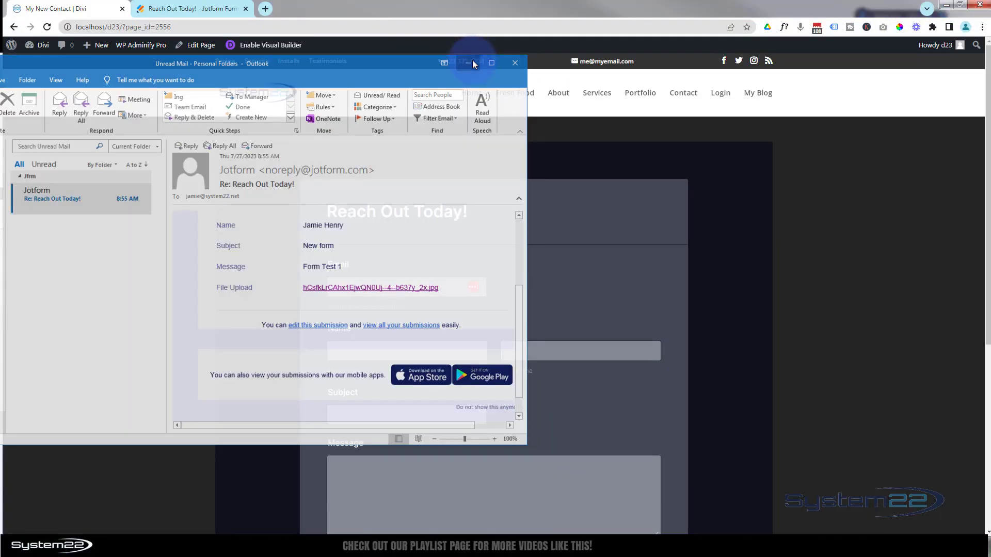
pyautogui.scroll(-2, 531, 289)
pyautogui.scroll(-3, 530, 287)
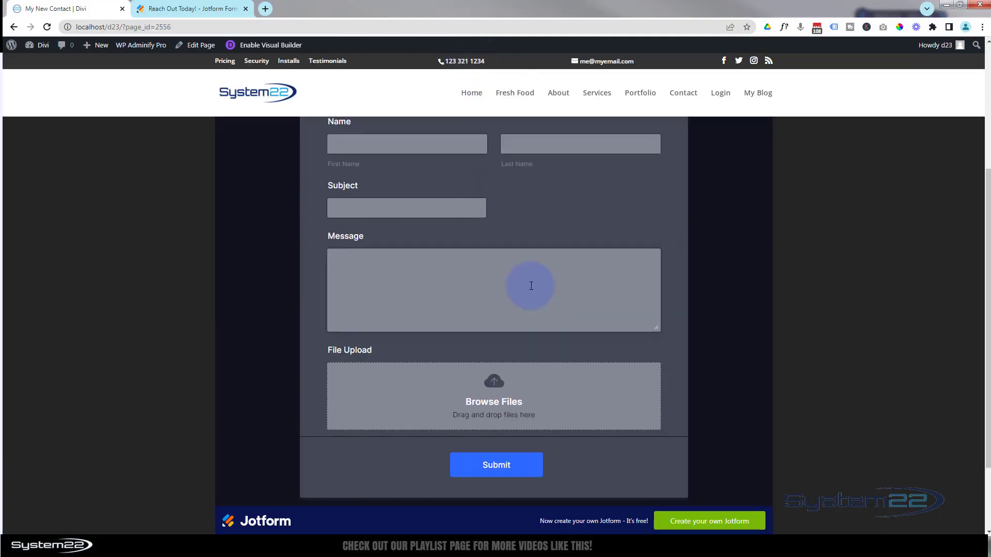
pyautogui.scroll(2, 531, 284)
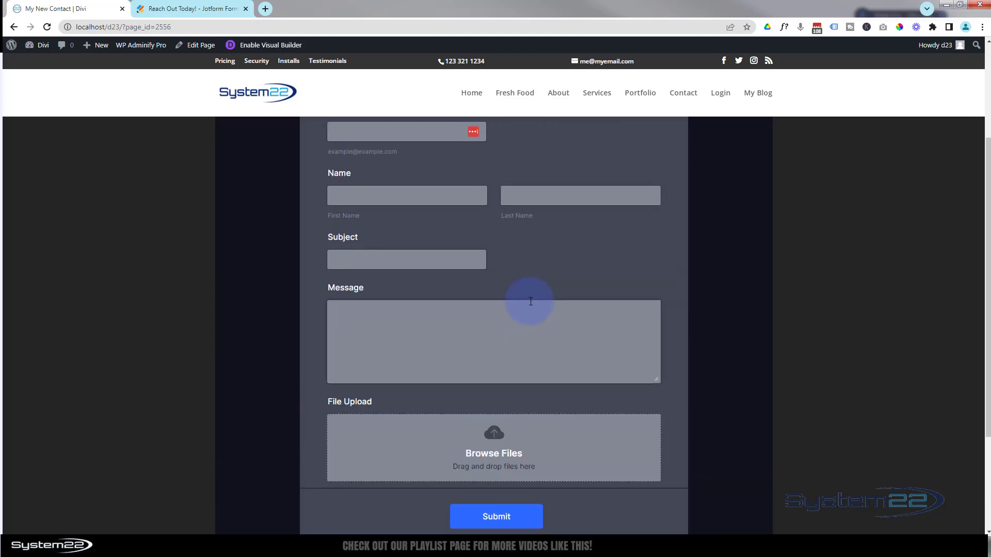
pyautogui.scroll(-3, 531, 302)
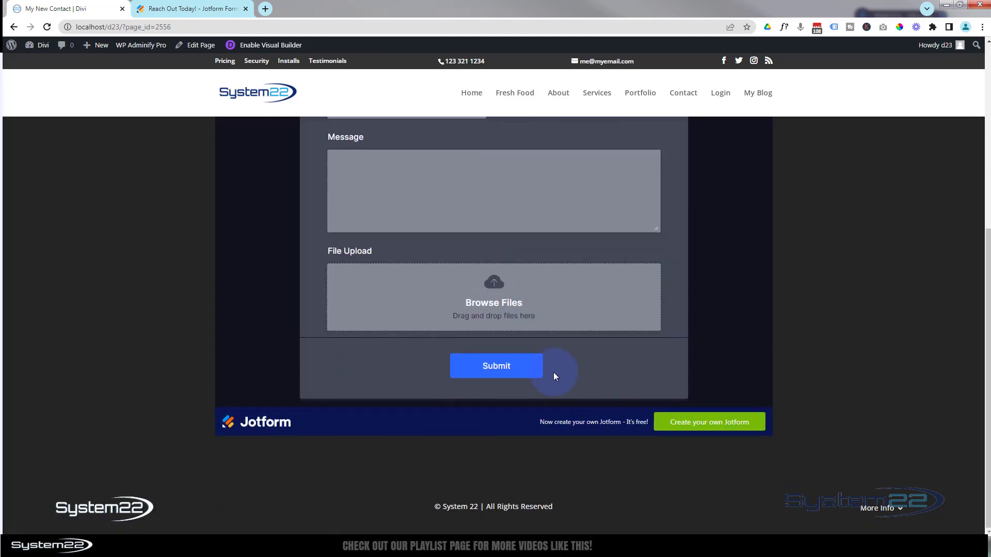
pyautogui.scroll(6, 553, 373)
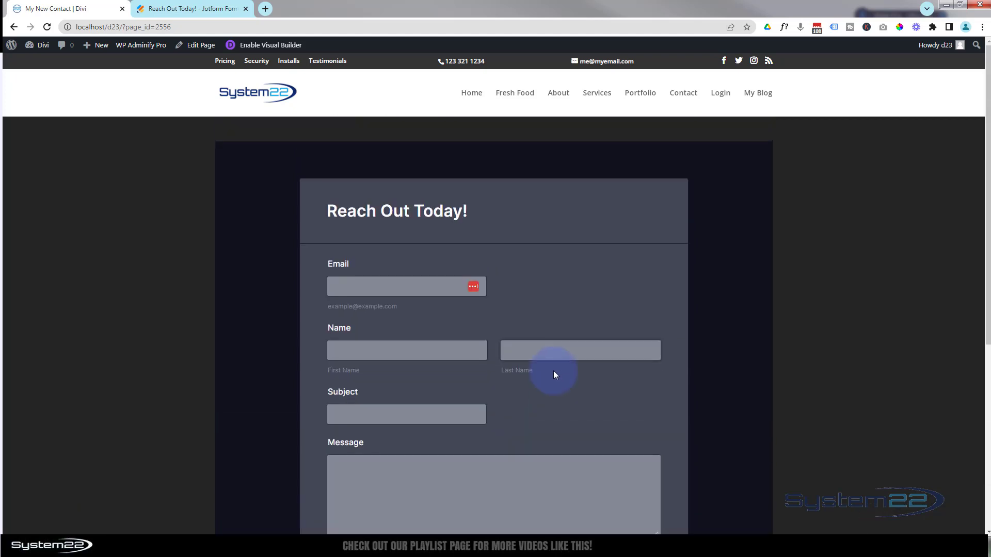
pyautogui.scroll(-3, 553, 372)
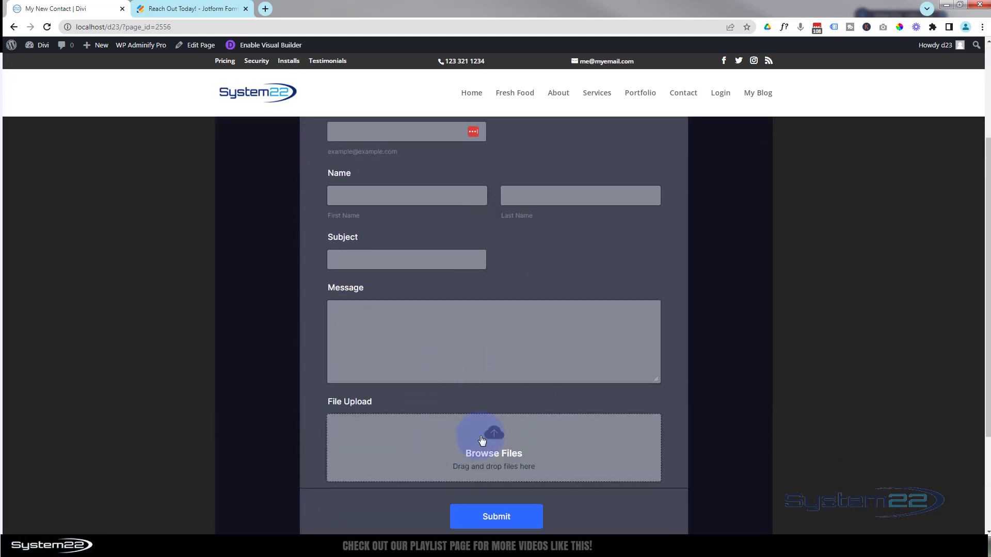
pyautogui.scroll(1, 460, 385)
pyautogui.scroll(1, 461, 388)
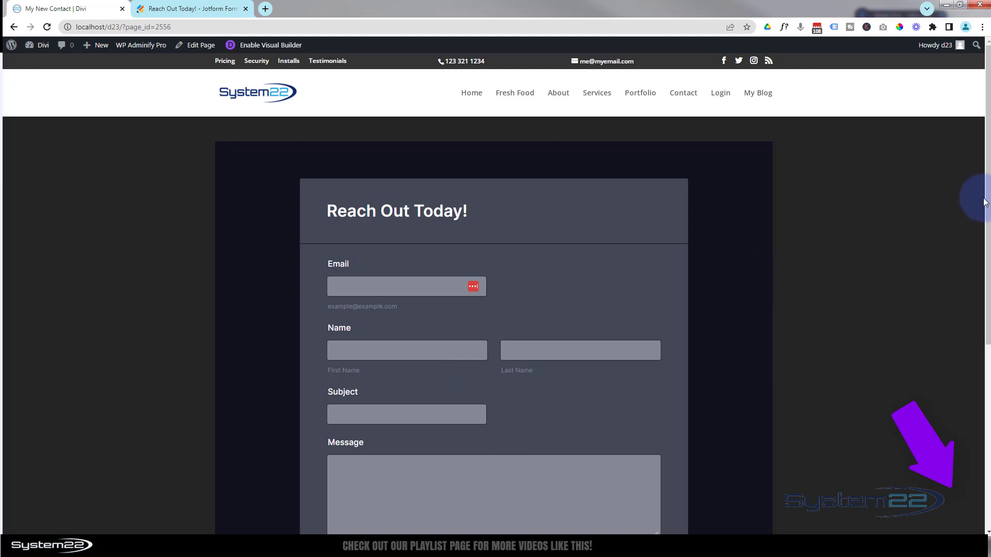
pyautogui.scroll(-2, 985, 210)
pyautogui.moveTo(986, 245); pyautogui.dragTo(986, 298)
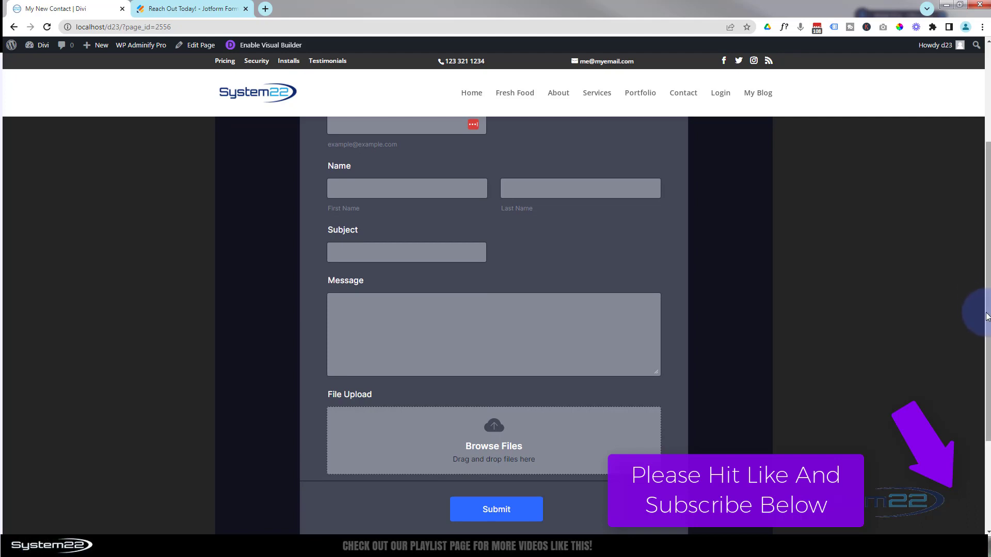
pyautogui.moveTo(988, 309); pyautogui.dragTo(986, 250)
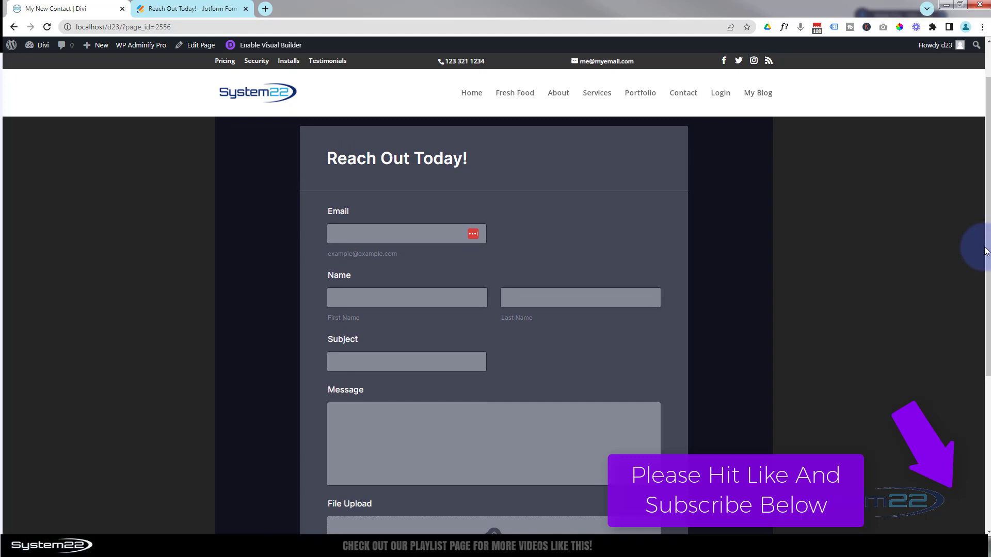